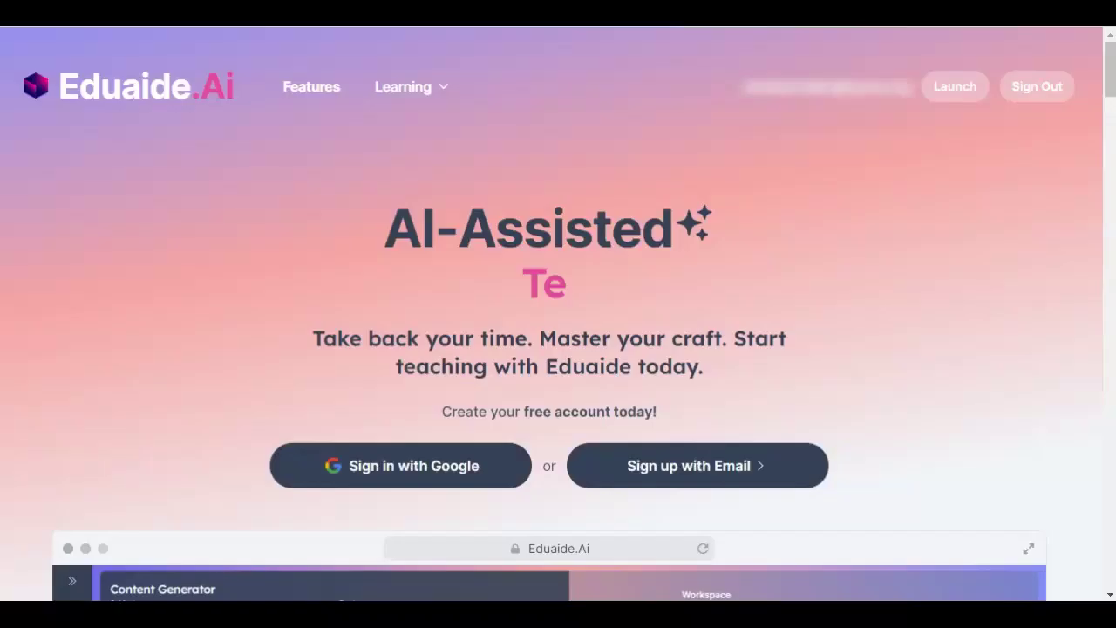
# - Launch the Content Generator from the Eduaide.Ai landing page header
pyautogui.click(995, 447)
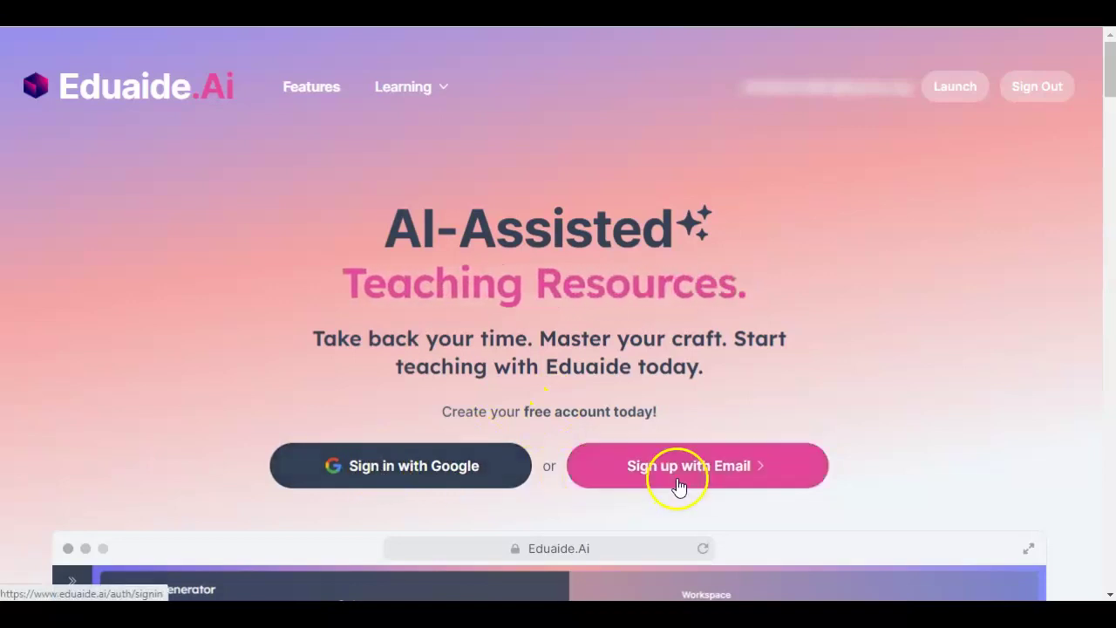
pyautogui.click(959, 89)
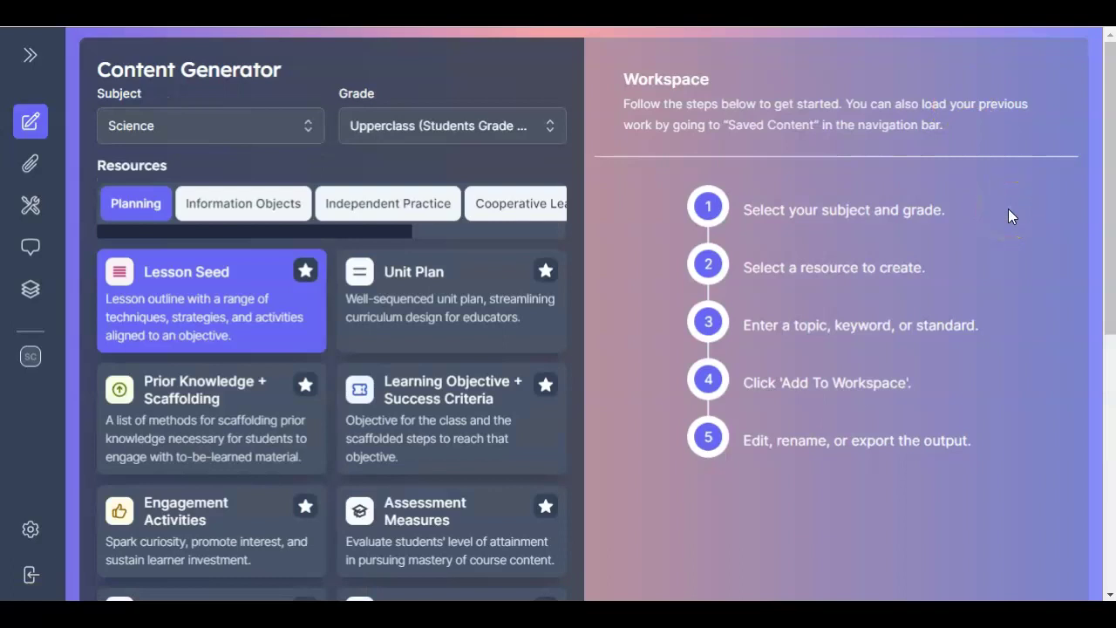
# - Expand and collapse the sidebar, try Enrichment as the subject, then return to Science
pyautogui.click(29, 55)
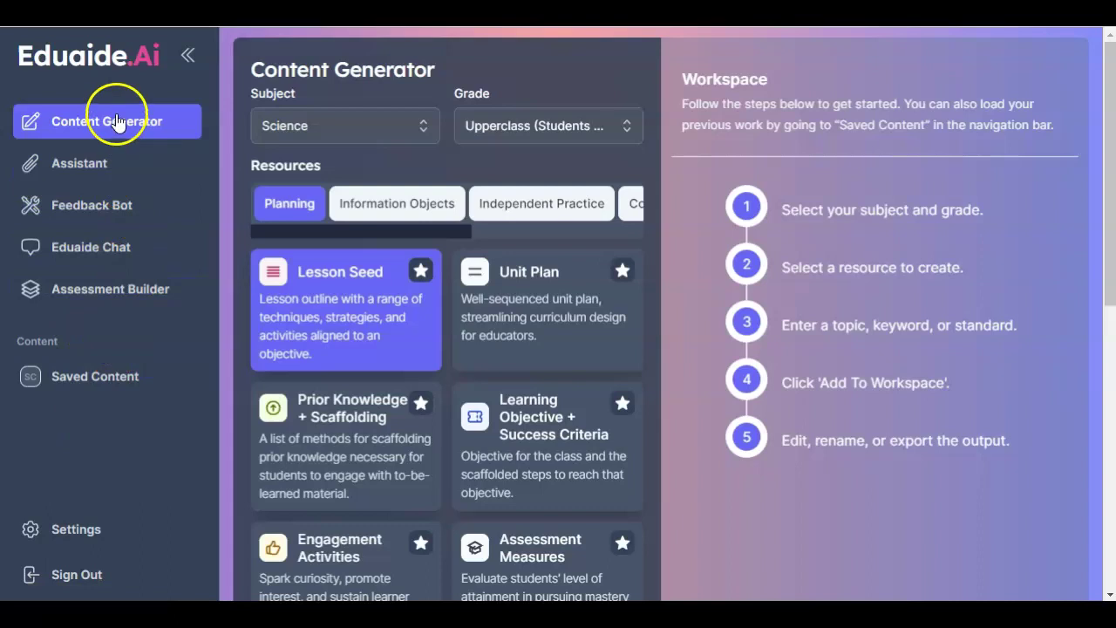
pyautogui.click(188, 56)
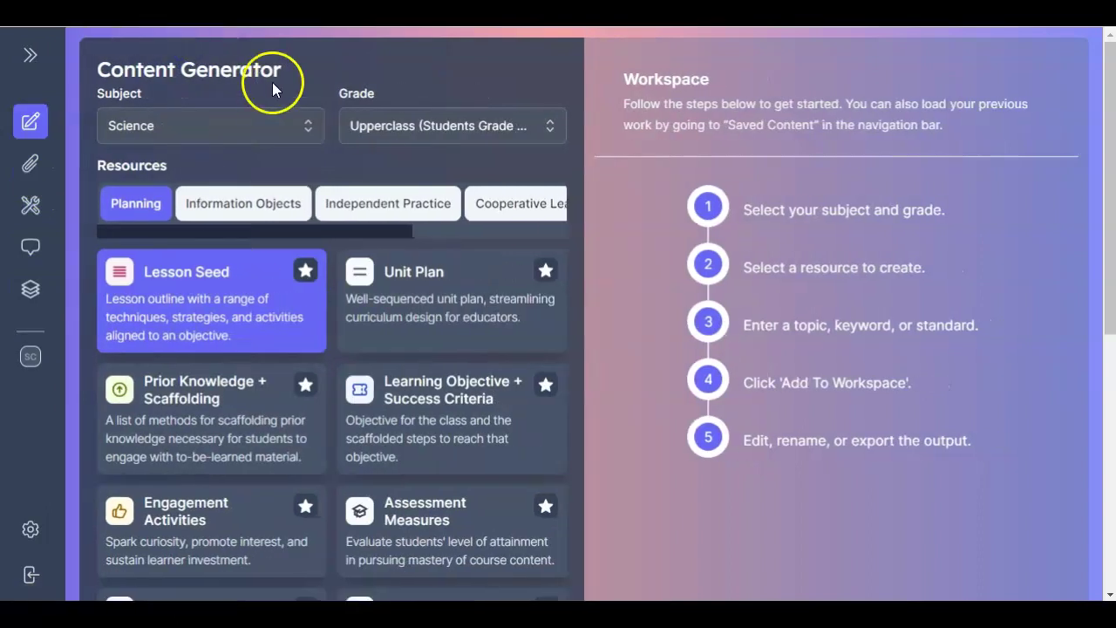
pyautogui.click(288, 128)
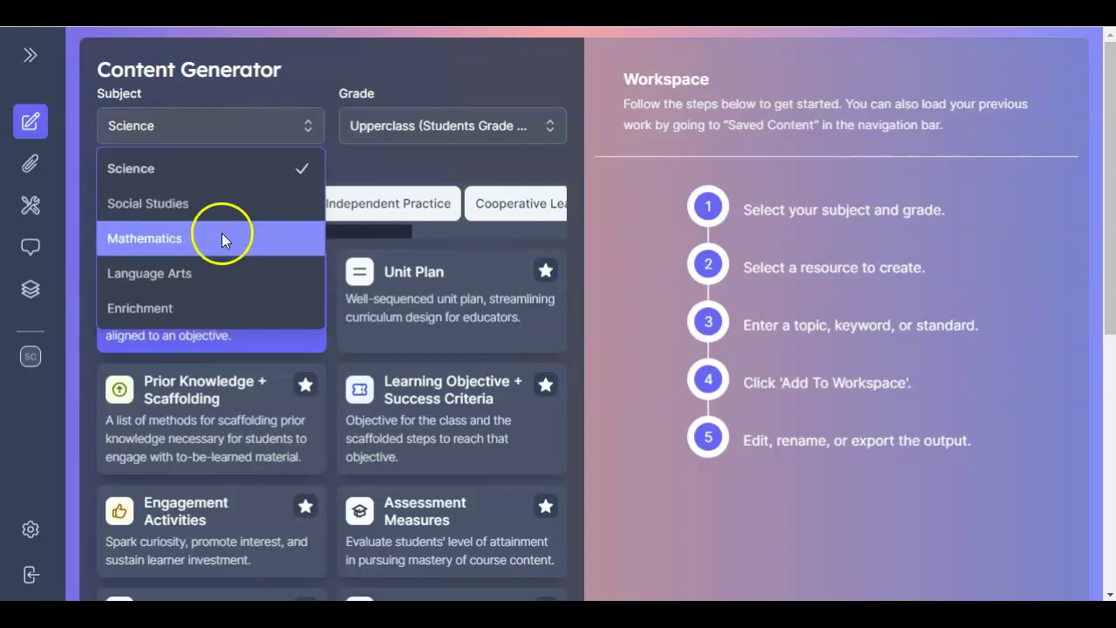
pyautogui.click(177, 309)
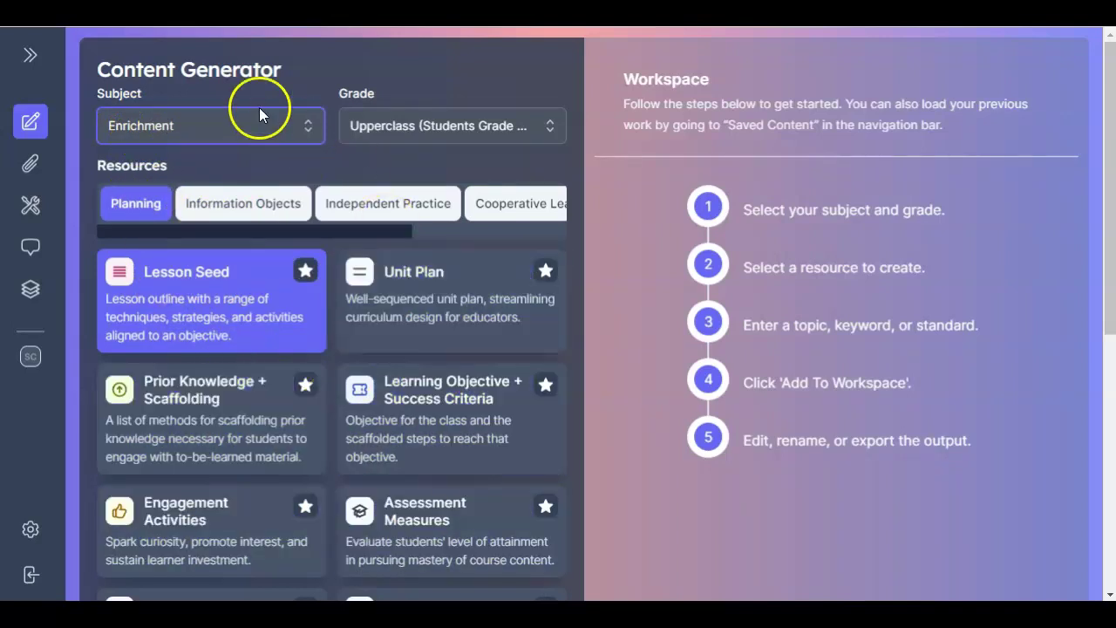
pyautogui.click(207, 127)
pyautogui.click(197, 168)
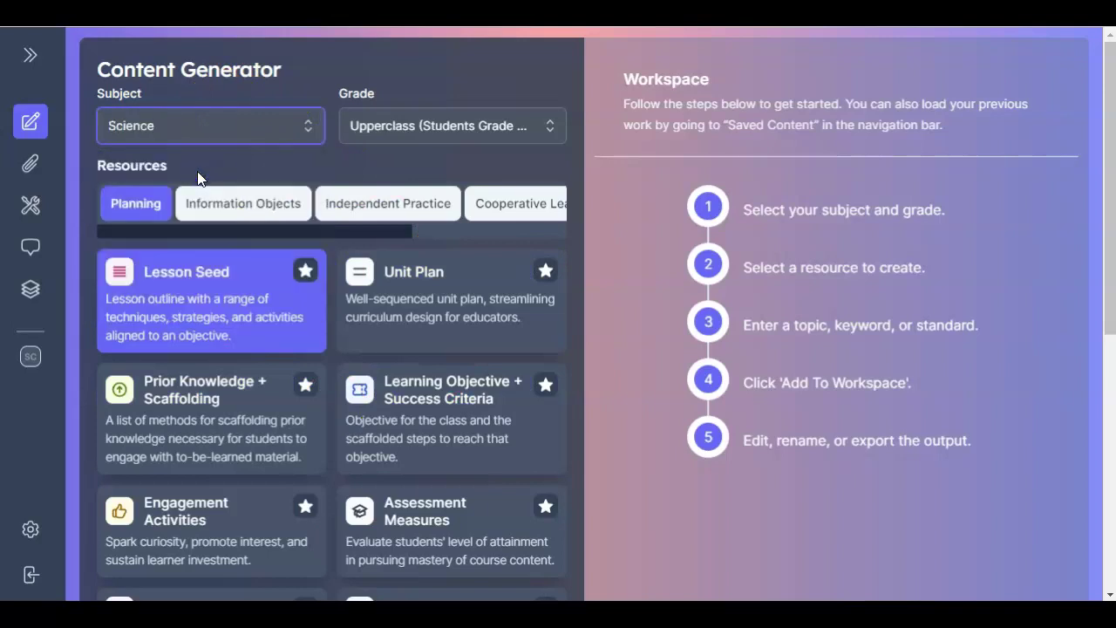
# - Set the Content Generator grade to 3rd Grade Students
pyautogui.click(466, 128)
pyautogui.scroll(-3, 475, 223)
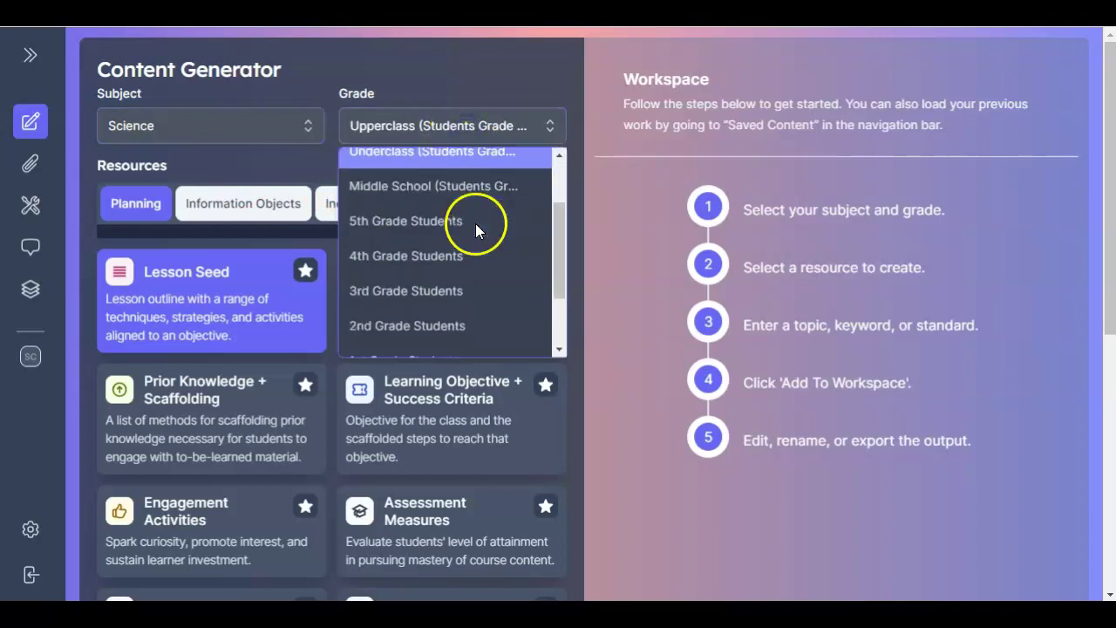
pyautogui.click(475, 209)
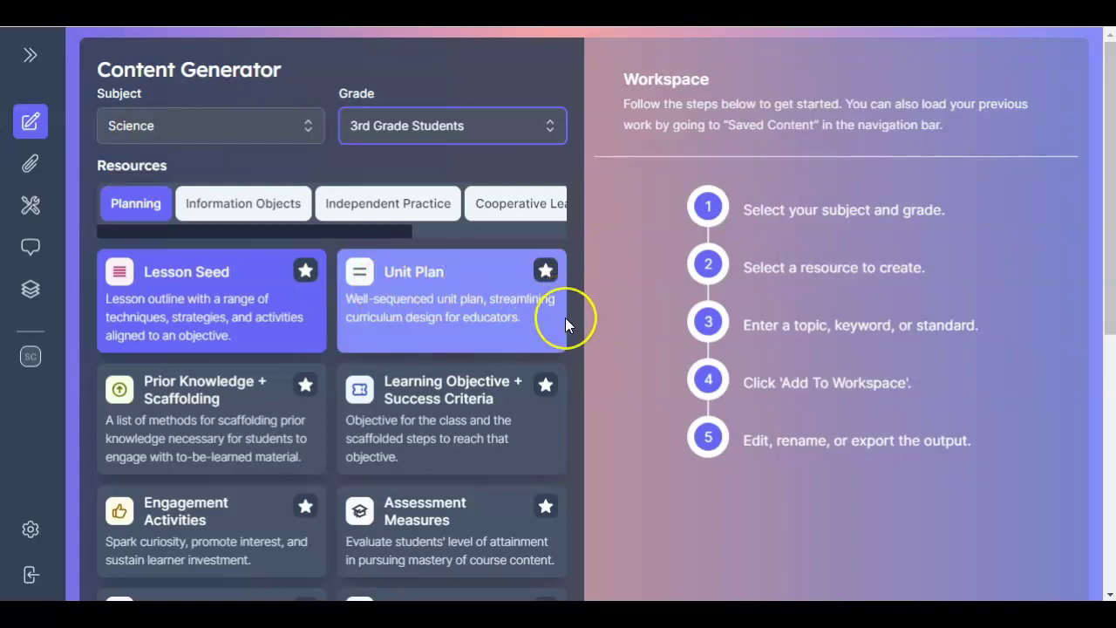
pyautogui.scroll(-1, 565, 317)
pyautogui.scroll(-1, 565, 317)
pyautogui.scroll(-1, 575, 314)
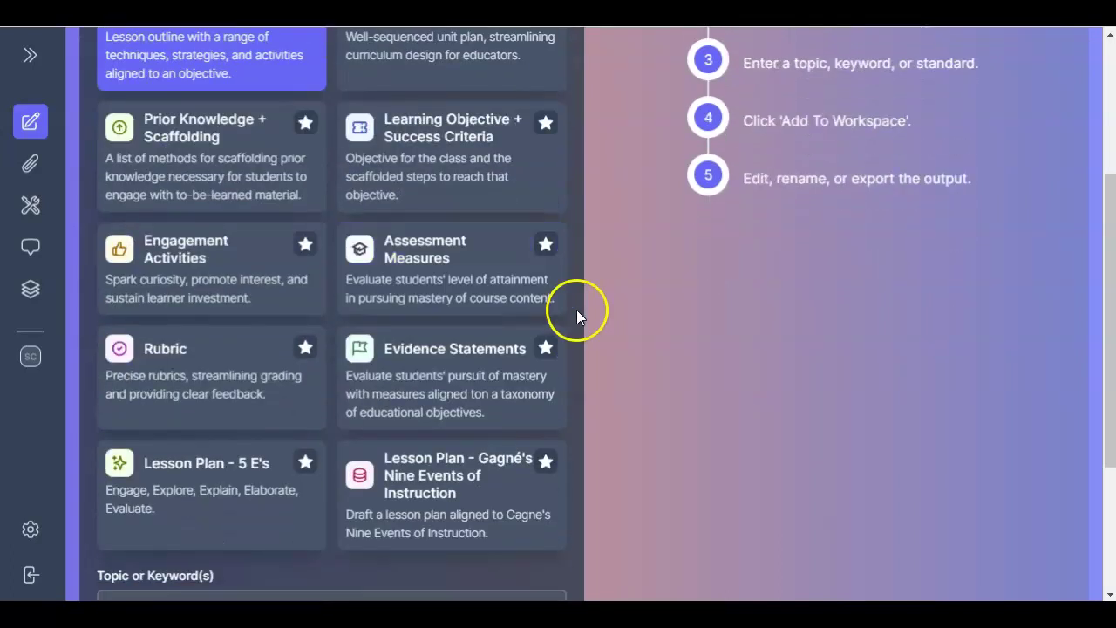
pyautogui.scroll(1, 576, 309)
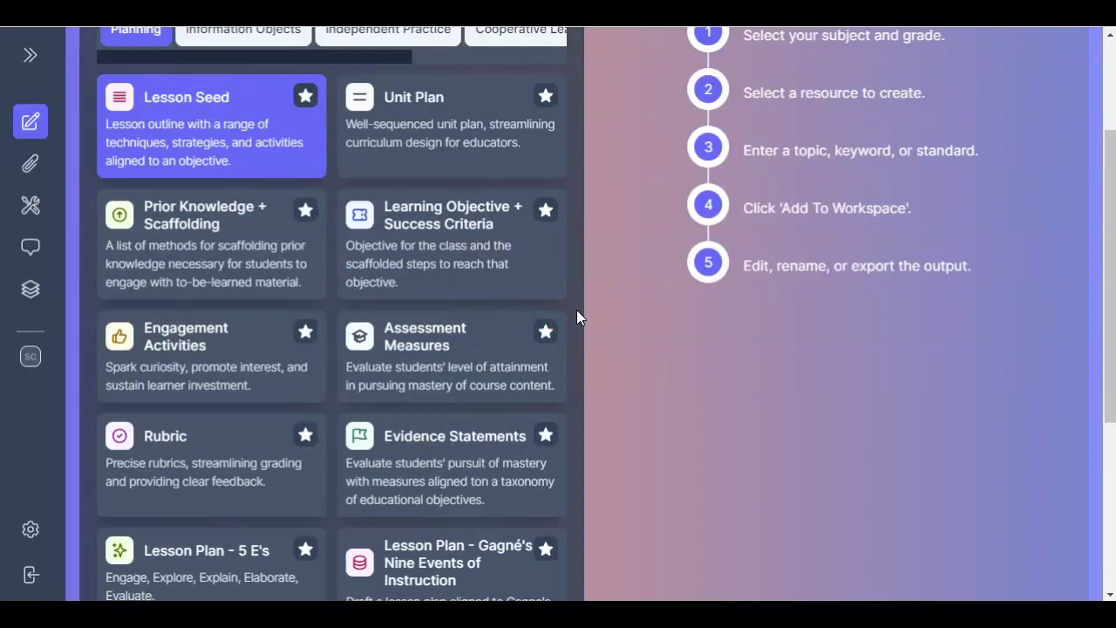
pyautogui.scroll(-1, 577, 317)
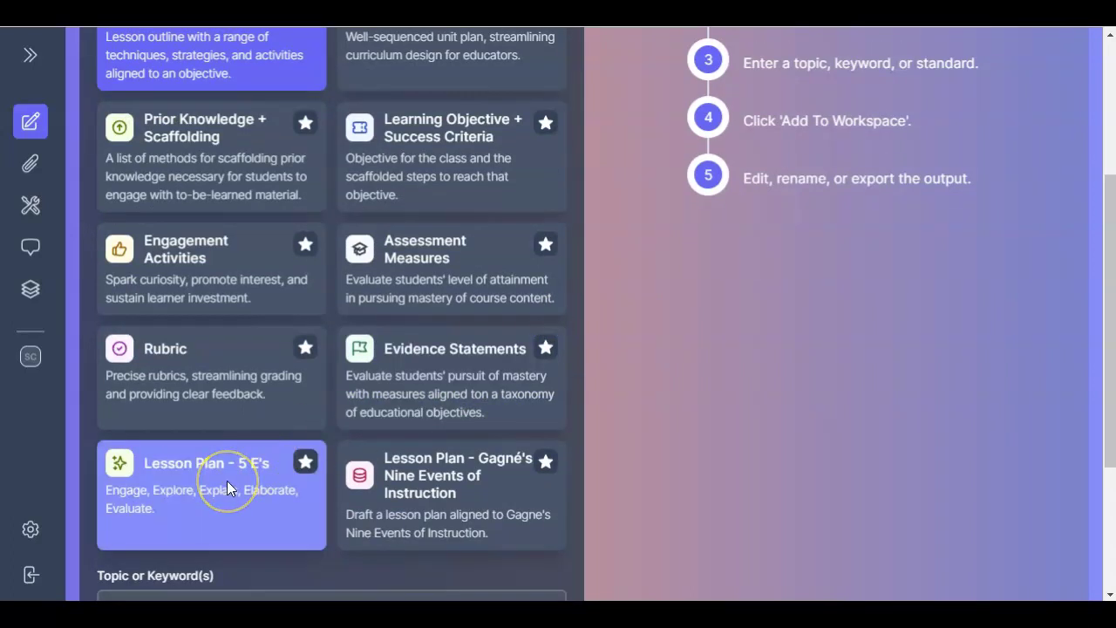
pyautogui.scroll(3, 427, 408)
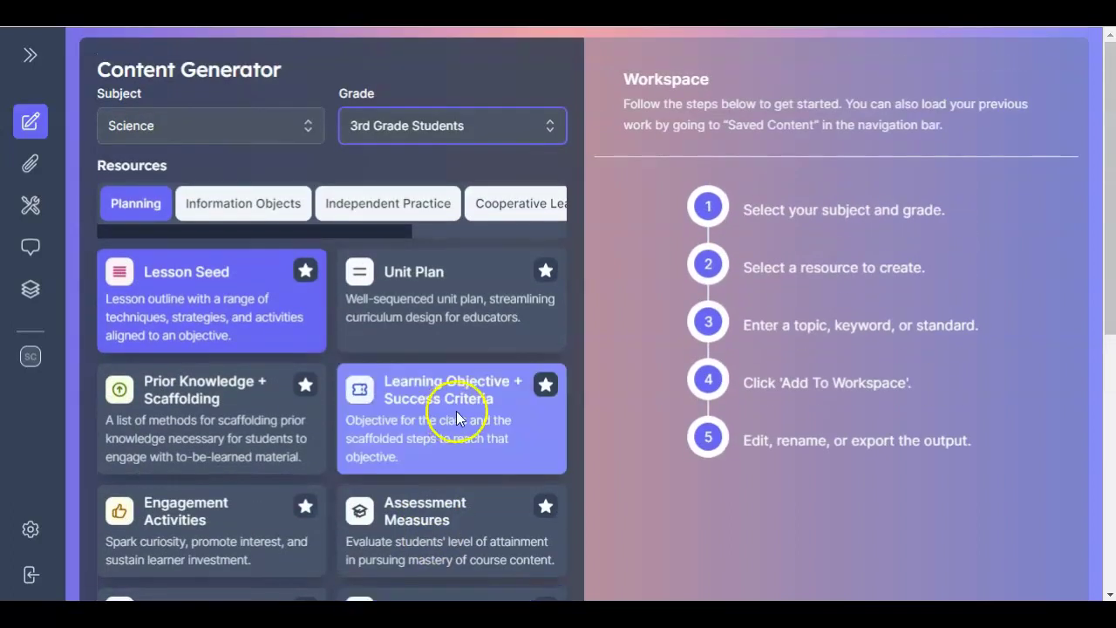
# - Switch to Information Objects resources and select the Anchor Chart and Sentence Stems cards
pyautogui.click(241, 207)
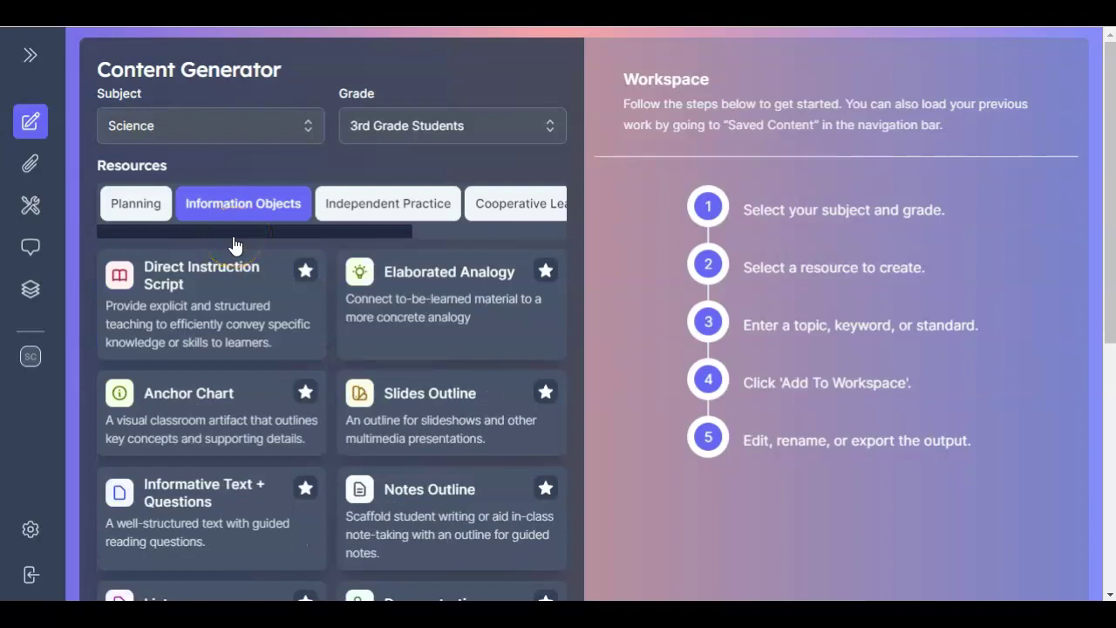
pyautogui.scroll(-1, 232, 245)
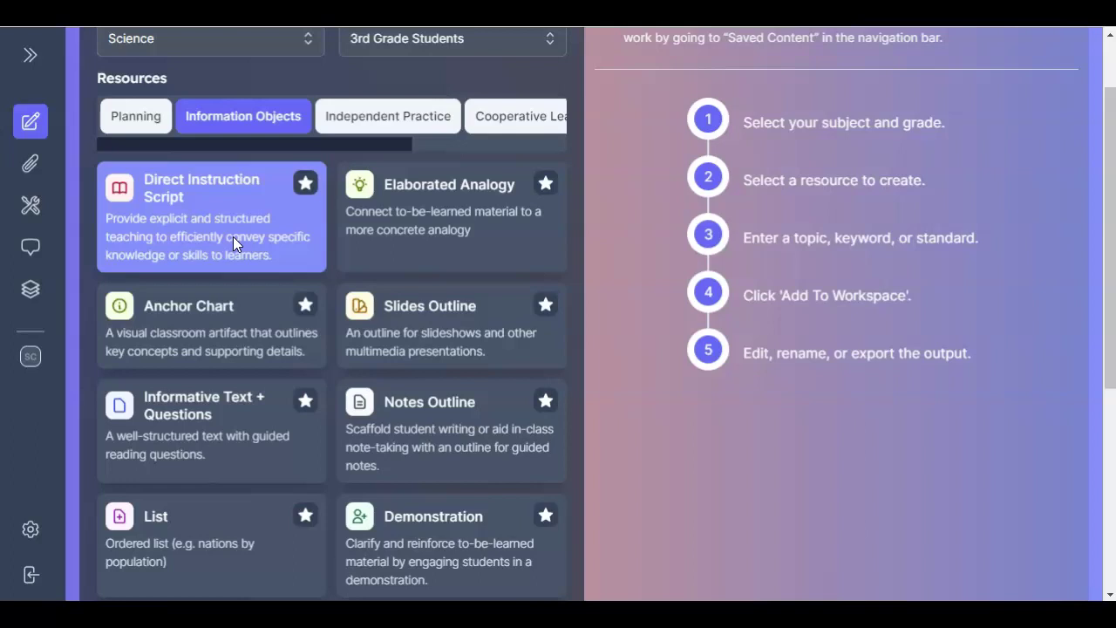
pyautogui.click(235, 321)
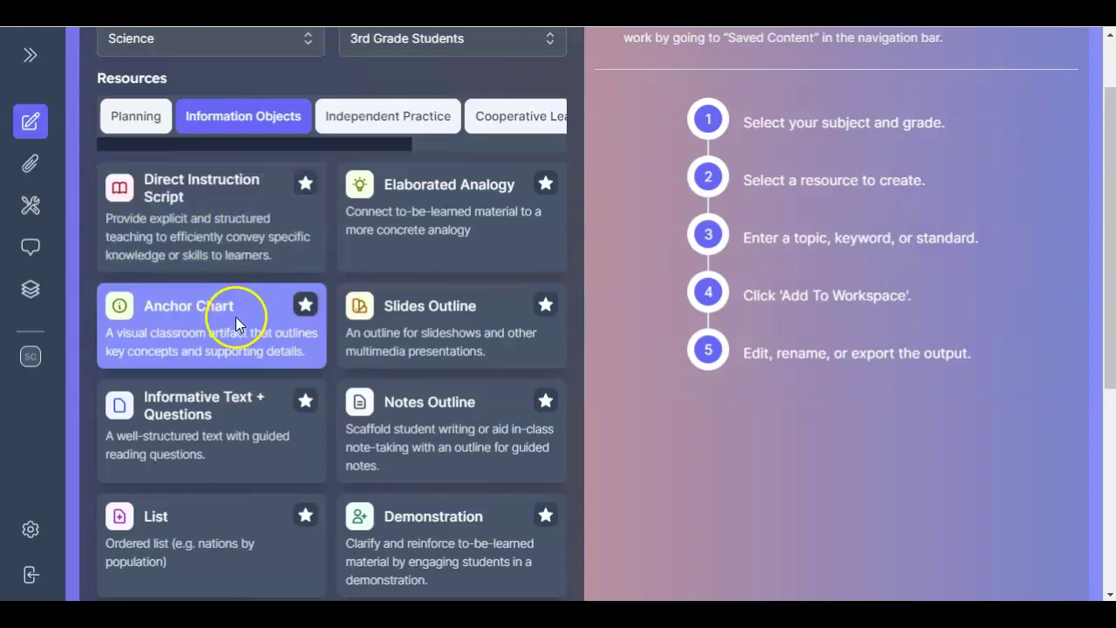
pyautogui.scroll(-2, 236, 323)
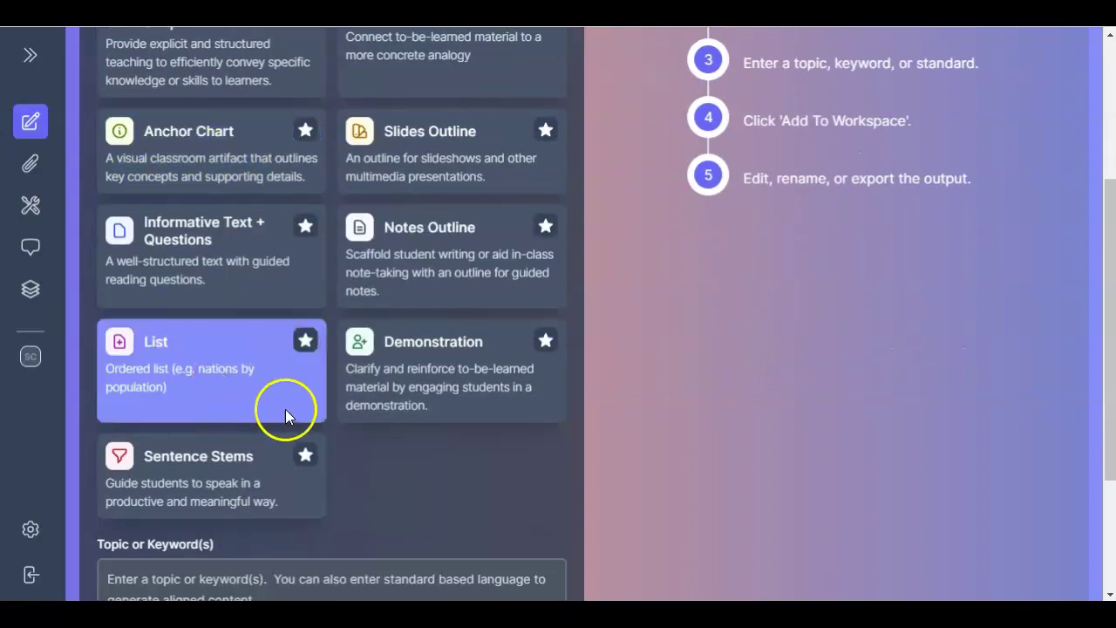
pyautogui.click(224, 480)
pyautogui.scroll(3, 343, 477)
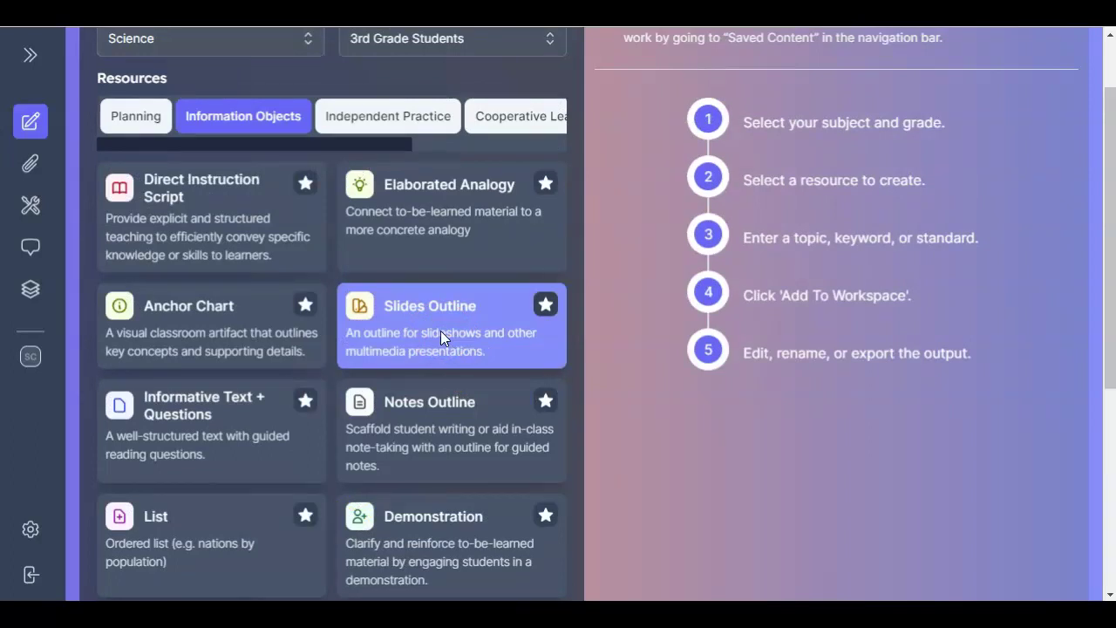
# - Show the Independent Practice resources and pick the Research Project card
pyautogui.click(398, 127)
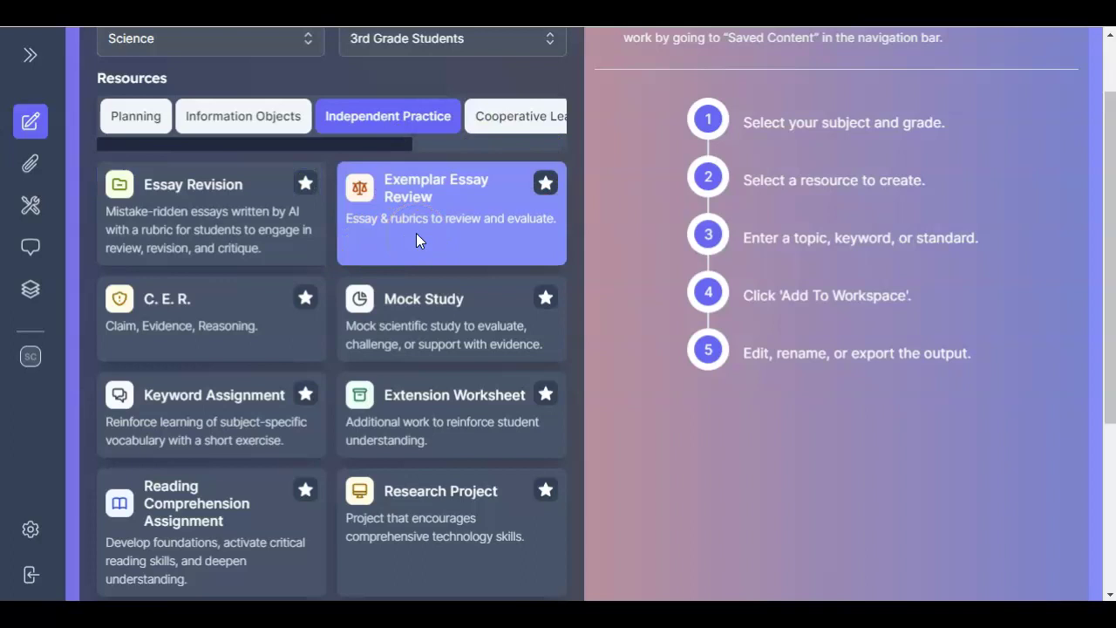
pyautogui.click(427, 475)
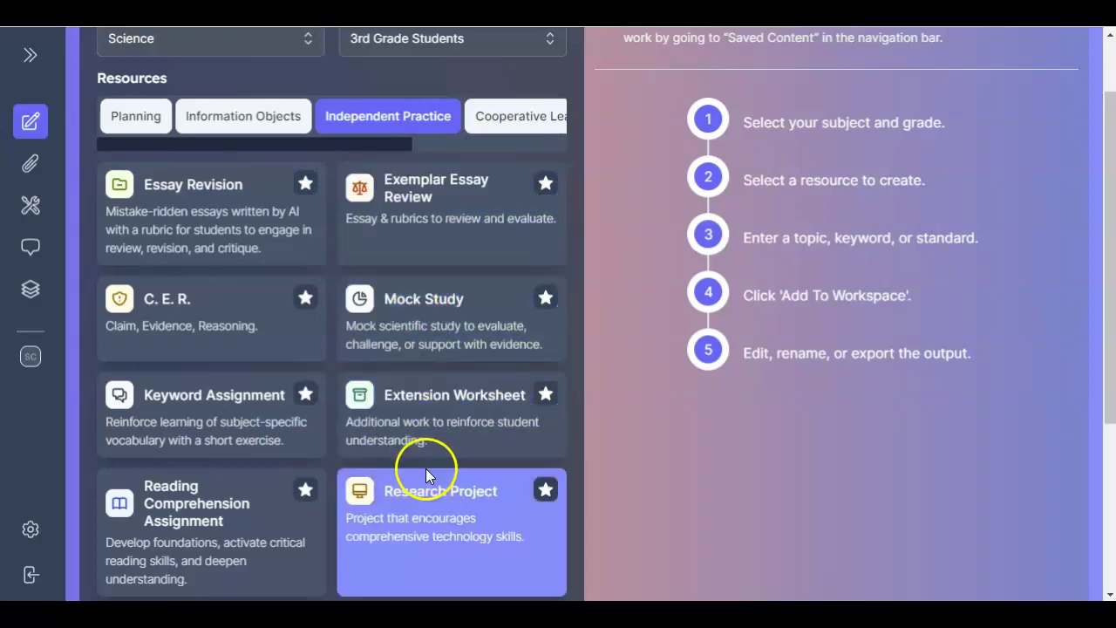
pyautogui.scroll(-2, 427, 475)
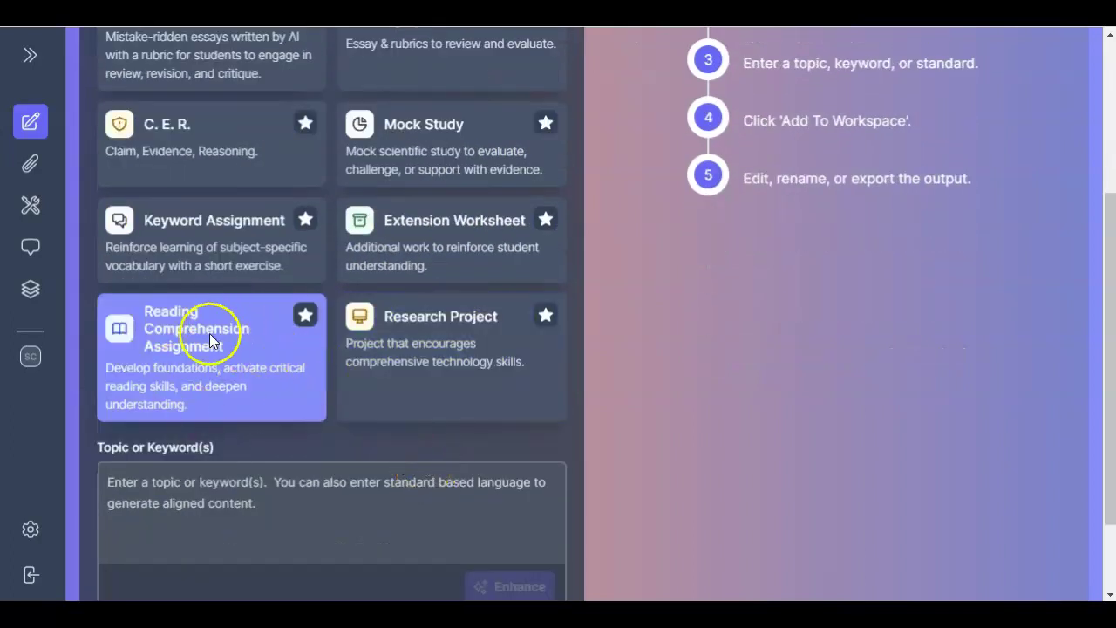
pyautogui.scroll(3, 410, 379)
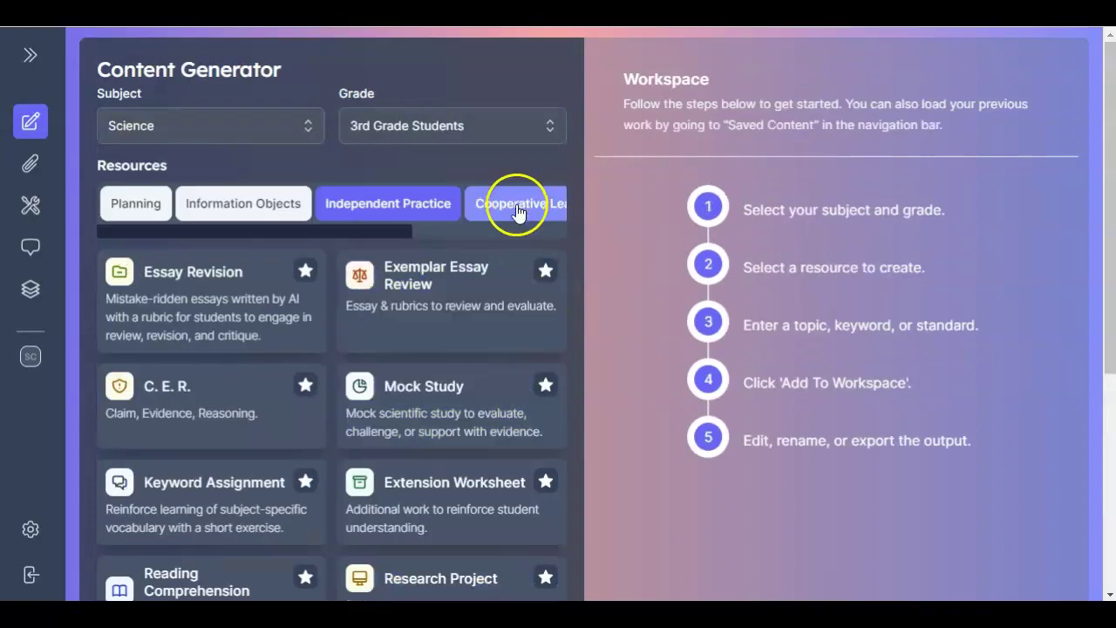
# - Under Cooperative Learning, pick Jigsaw Activity, Learning Stations and Lab + Material List
pyautogui.click(517, 208)
pyautogui.click(234, 302)
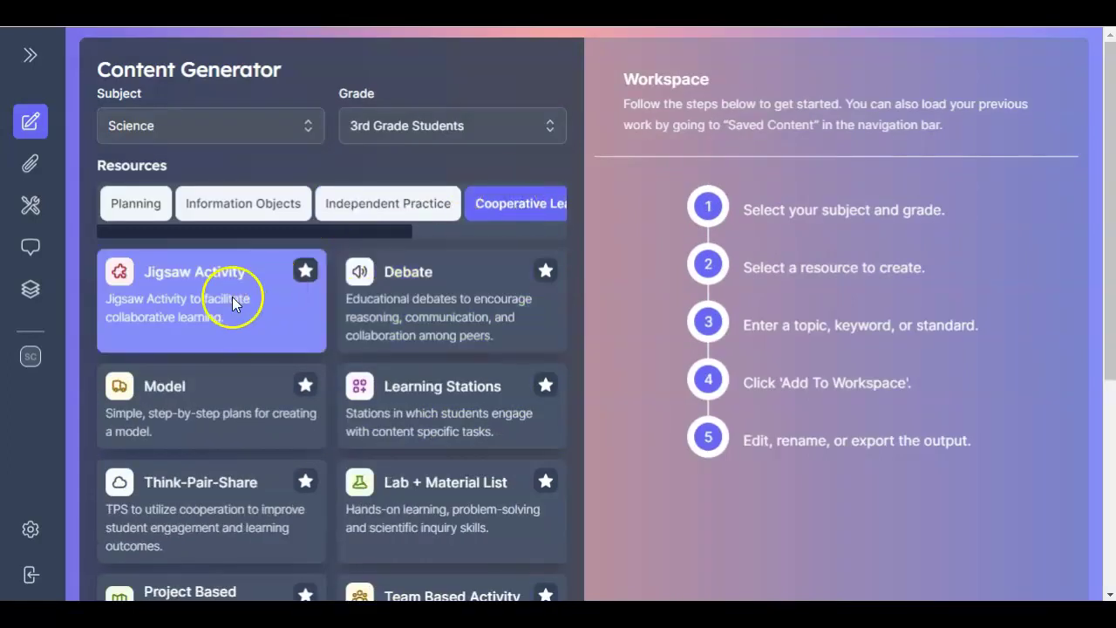
pyautogui.click(452, 407)
pyautogui.scroll(-1, 468, 388)
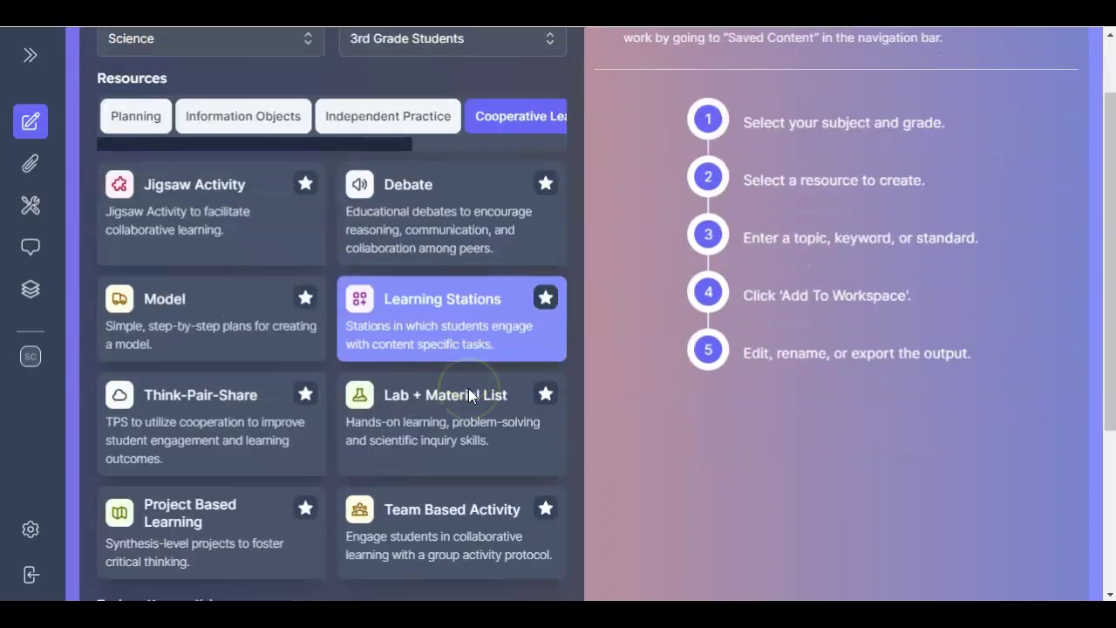
pyautogui.click(362, 399)
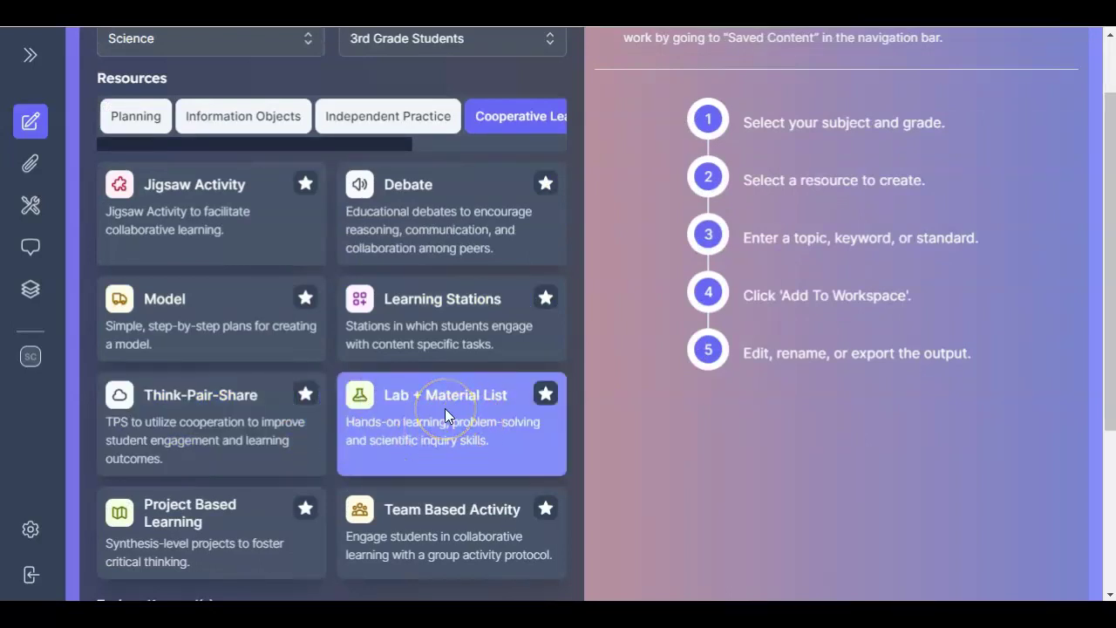
pyautogui.scroll(-2, 444, 408)
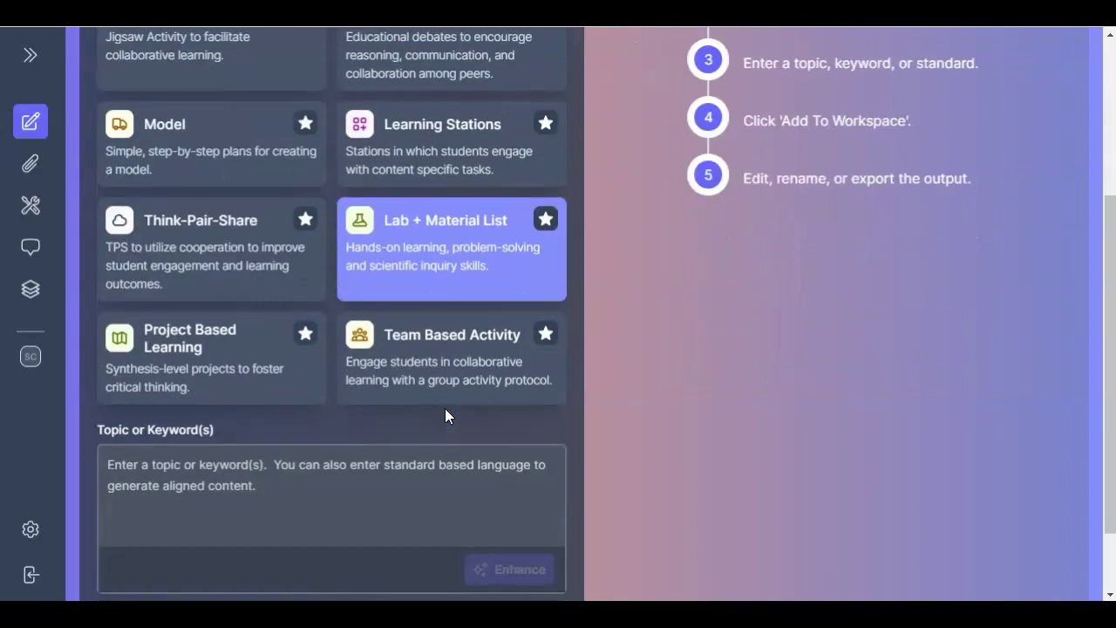
pyautogui.scroll(3, 444, 408)
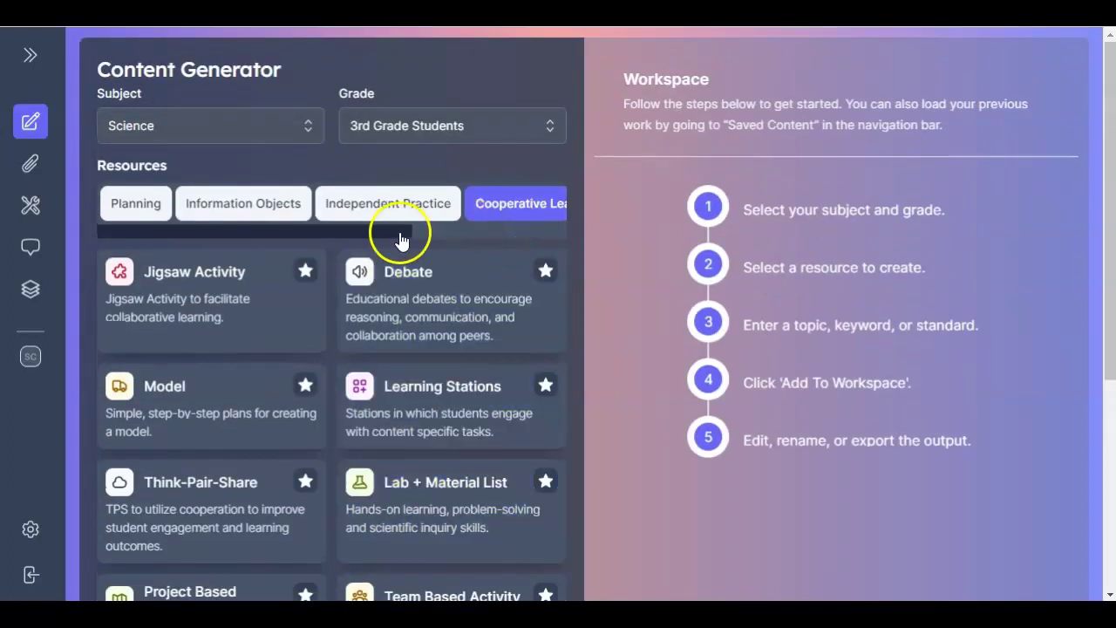
# - Go through Gamification to the Questions resources, then expand the sidebar to show tool names
pyautogui.moveTo(398, 241); pyautogui.dragTo(548, 241)
pyautogui.click(444, 202)
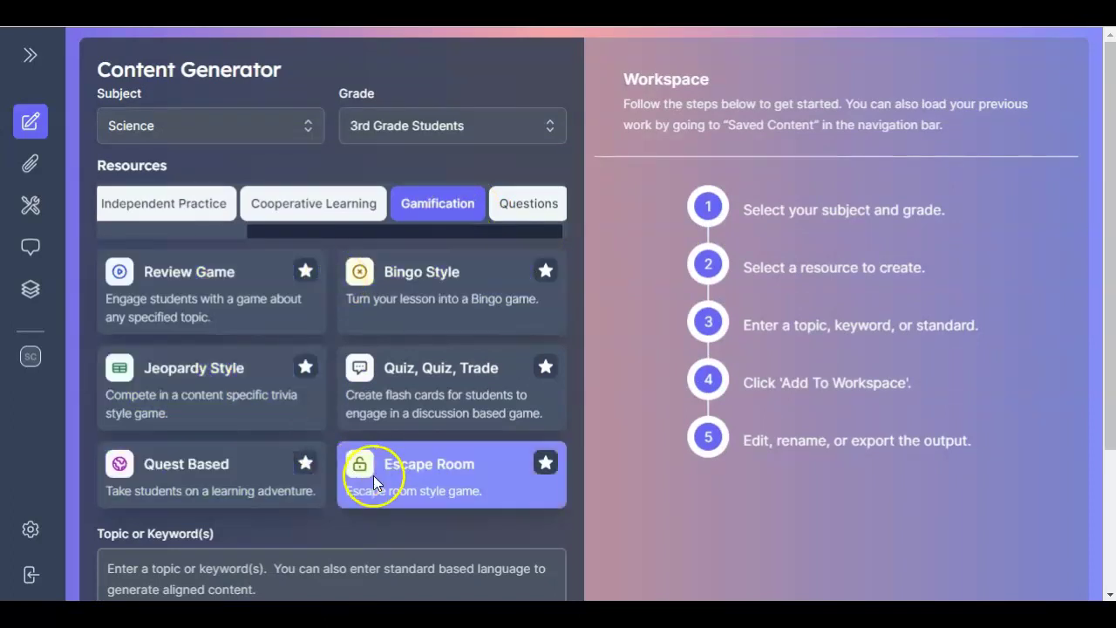
pyautogui.click(529, 202)
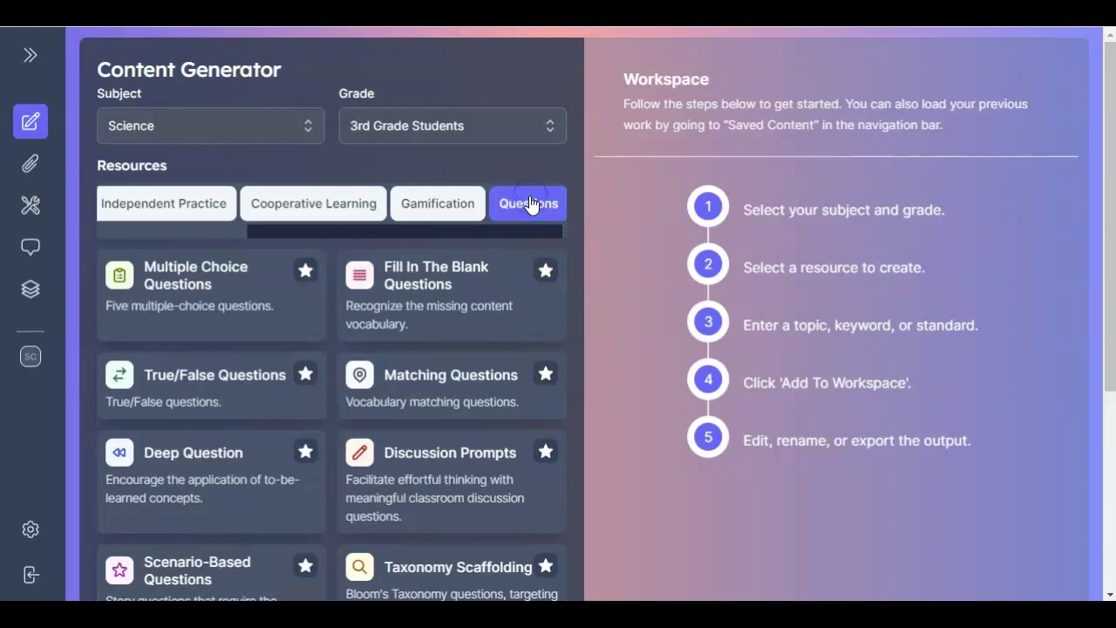
pyautogui.scroll(-1, 527, 298)
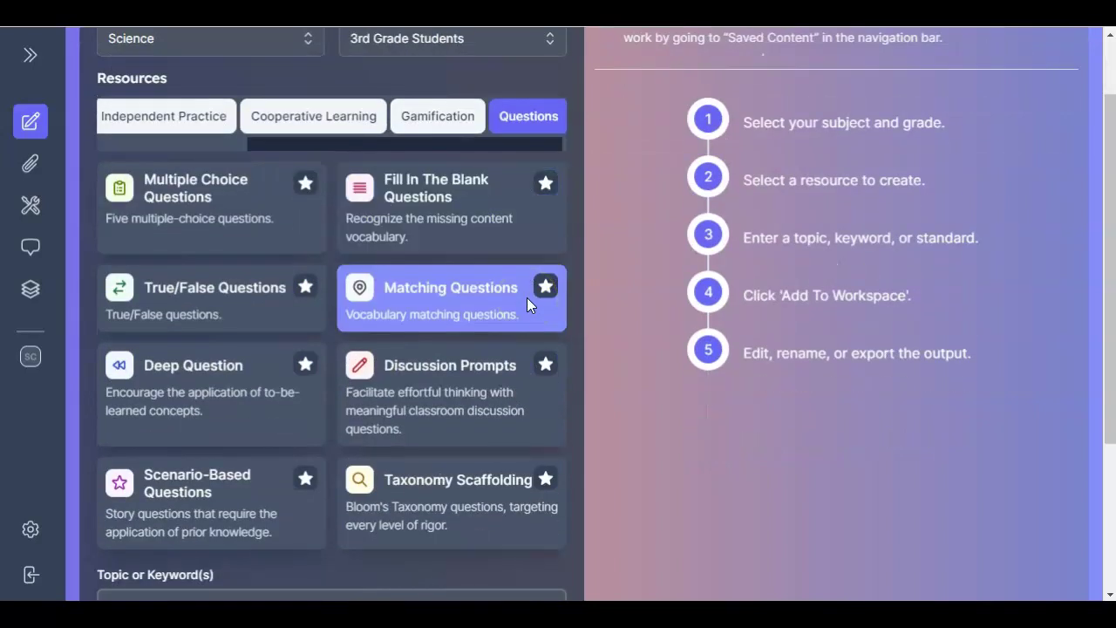
pyautogui.scroll(1, 526, 297)
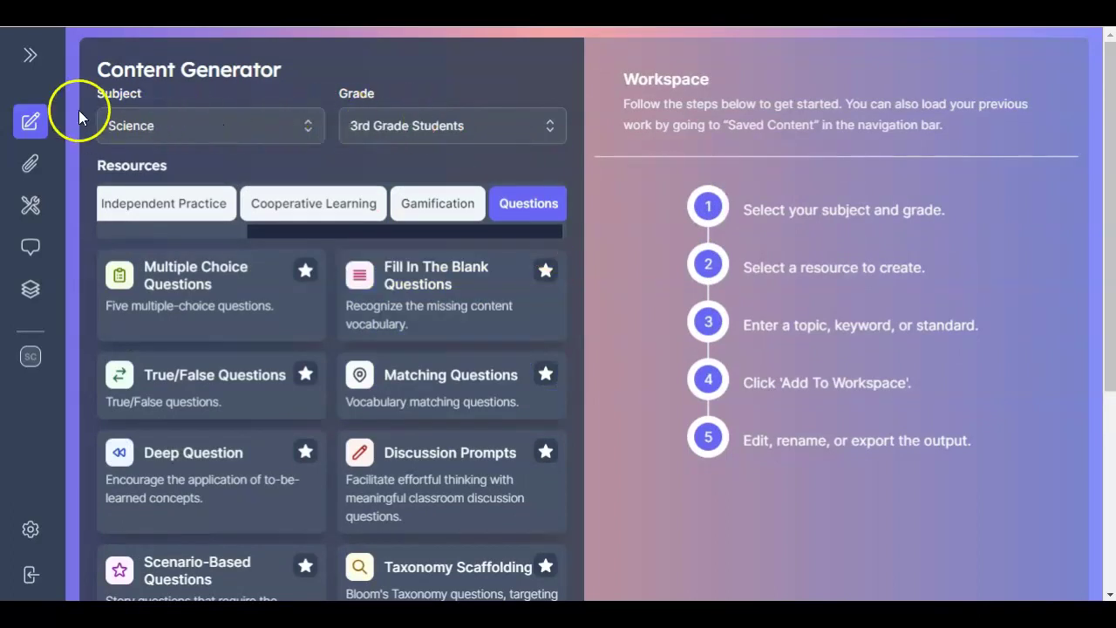
pyautogui.click(27, 57)
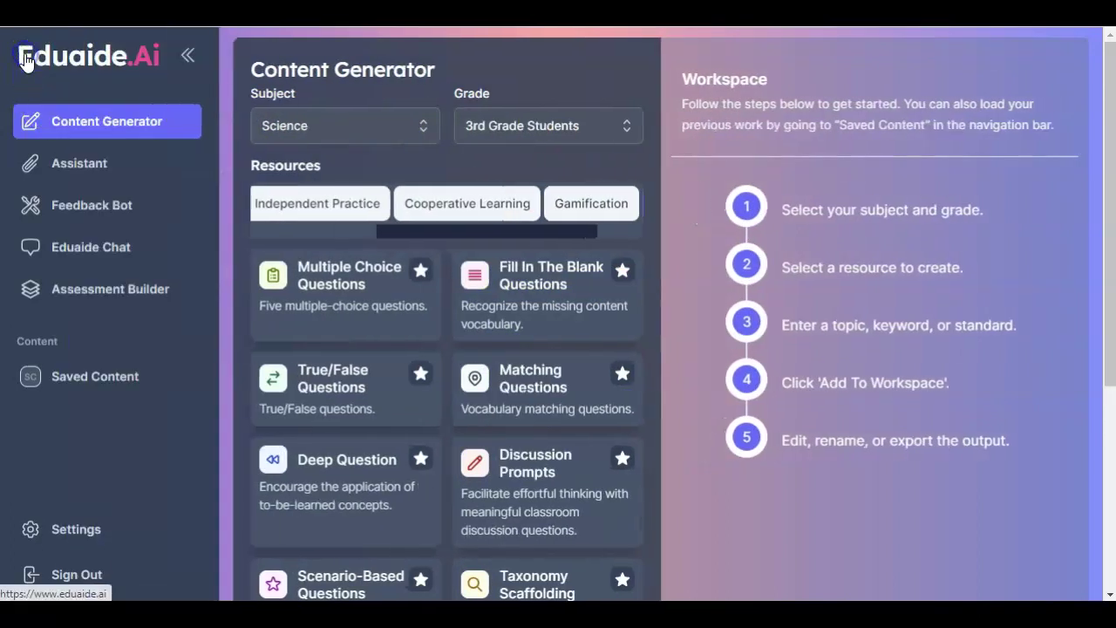
# - Open the Teaching Assistant and set its grade to 3rd Grade Students
pyautogui.click(88, 167)
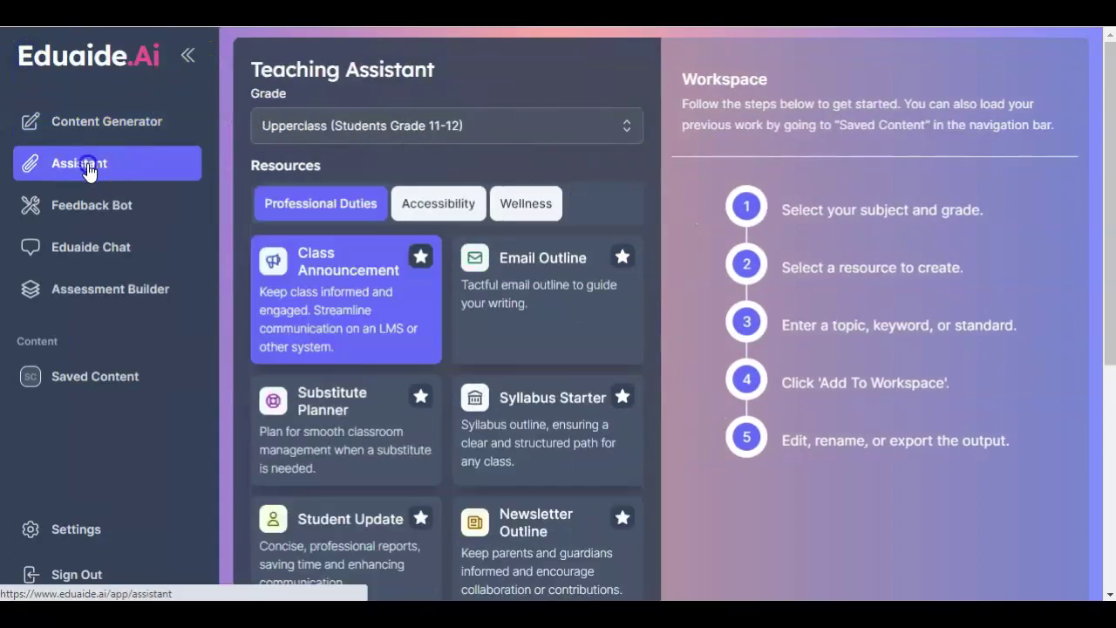
pyautogui.click(454, 128)
pyautogui.scroll(-2, 447, 287)
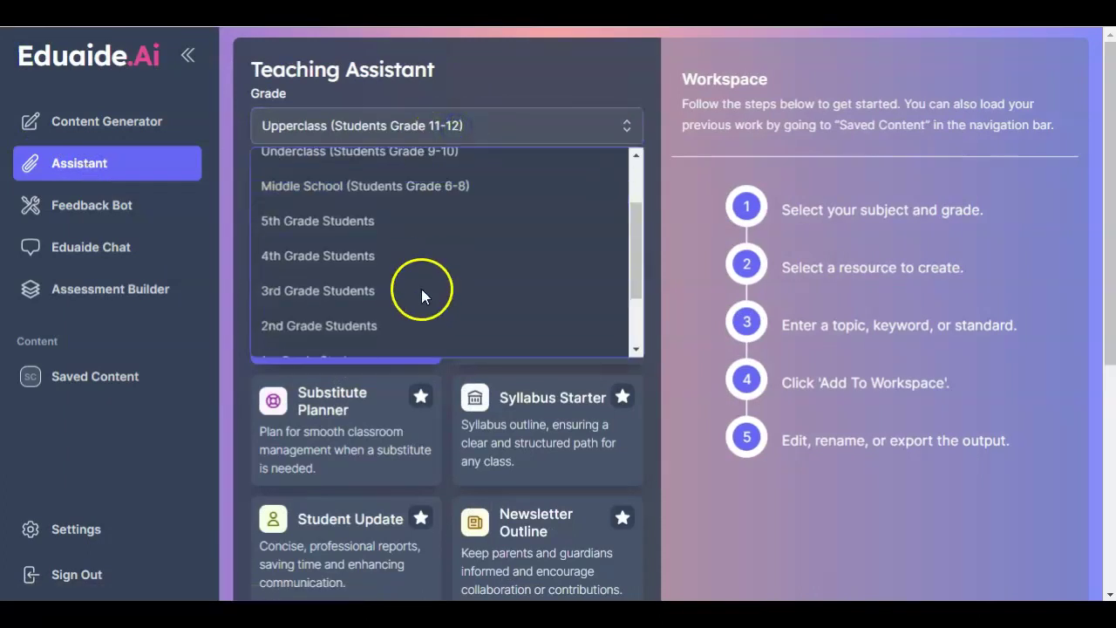
pyautogui.click(419, 292)
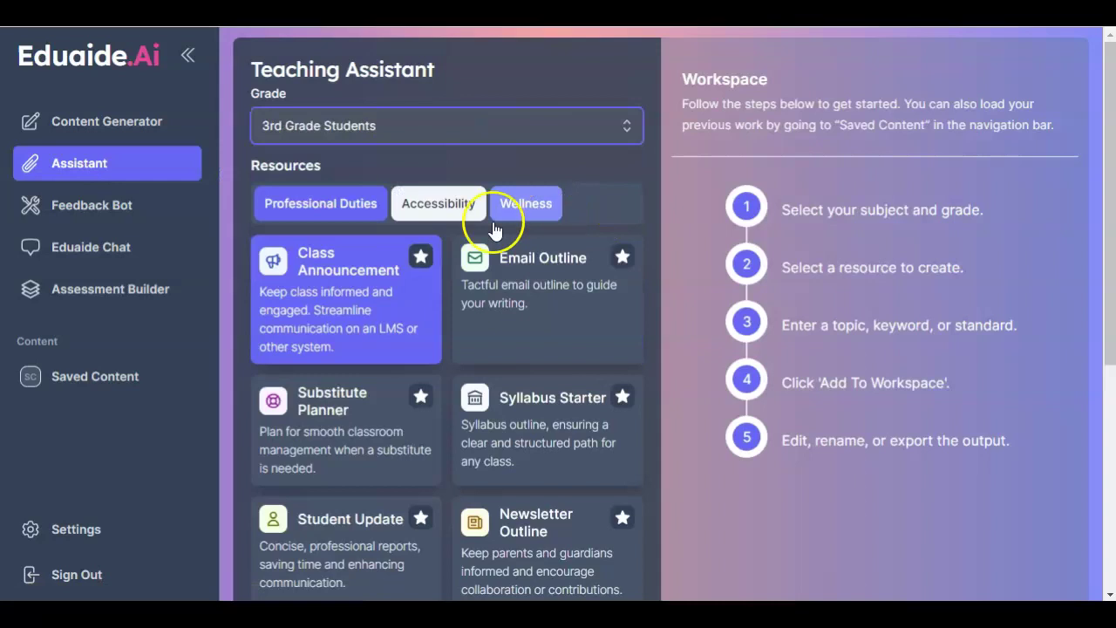
pyautogui.click(306, 223)
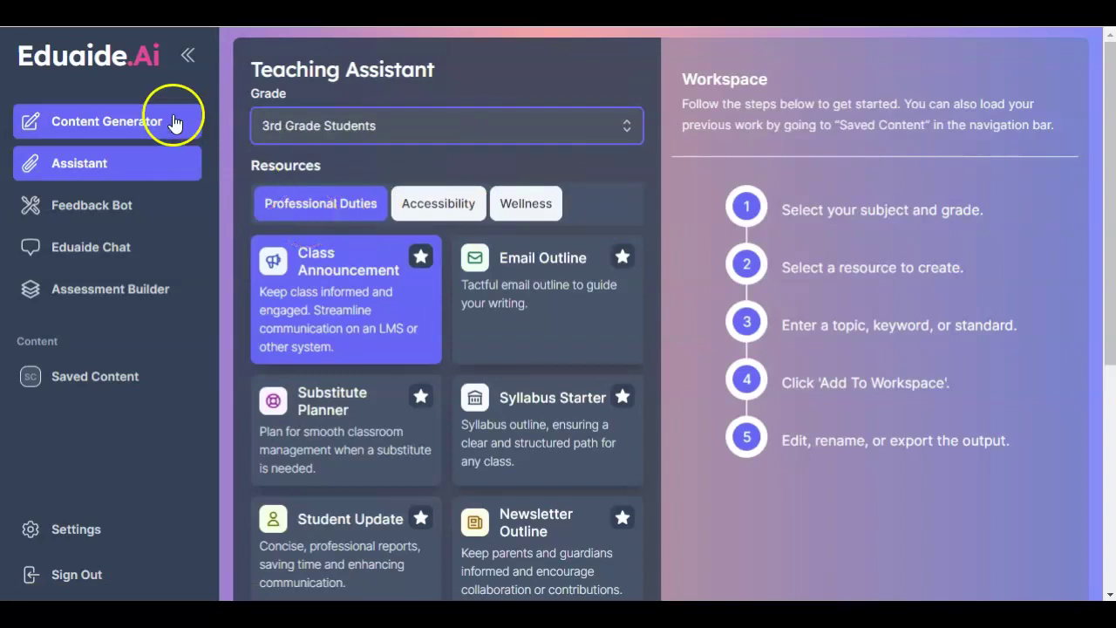
# - Collapse the sidebar and scroll through the Professional Duties resource cards
pyautogui.click(187, 55)
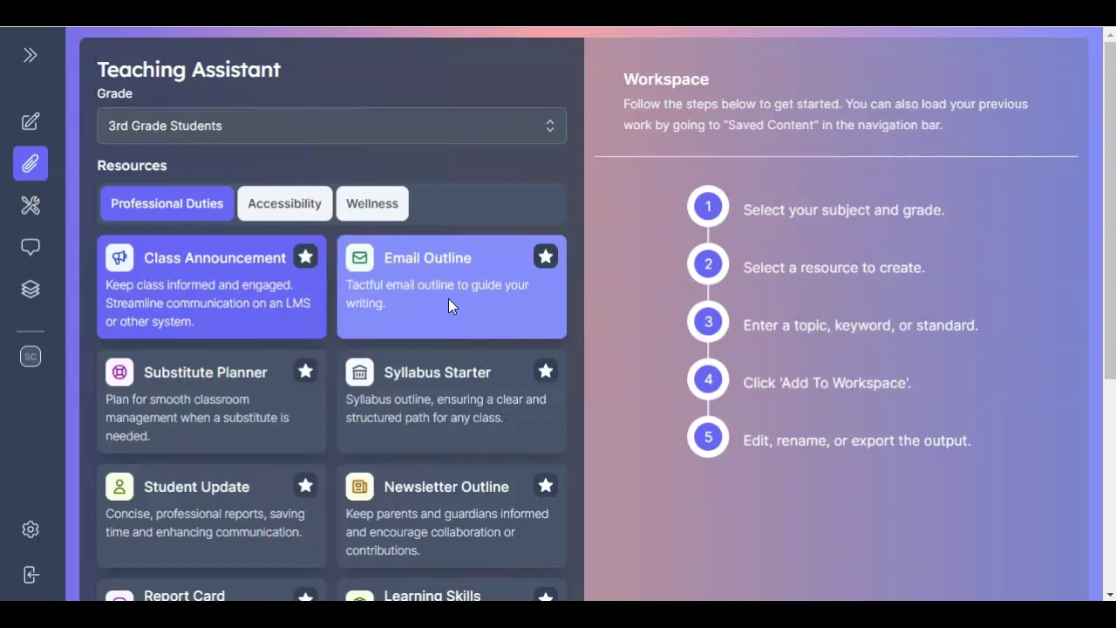
pyautogui.scroll(-2, 448, 299)
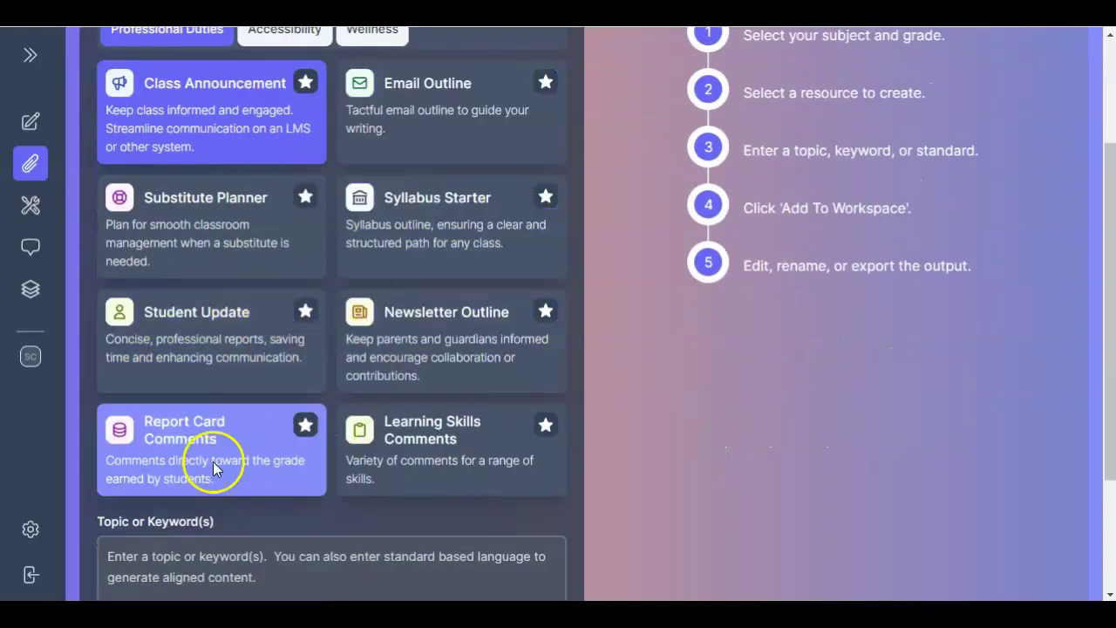
pyautogui.scroll(2, 444, 446)
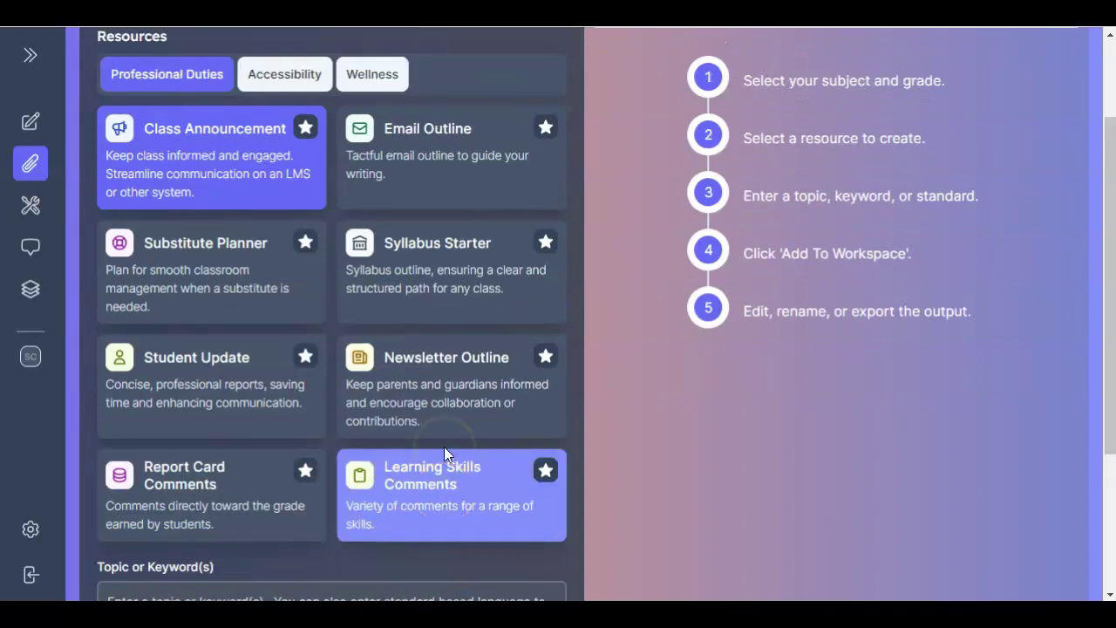
# - Under Accessibility, pick Lexile Increaser, Lexile Decreaser, Action Steps and Inclusive Strategies
pyautogui.click(298, 210)
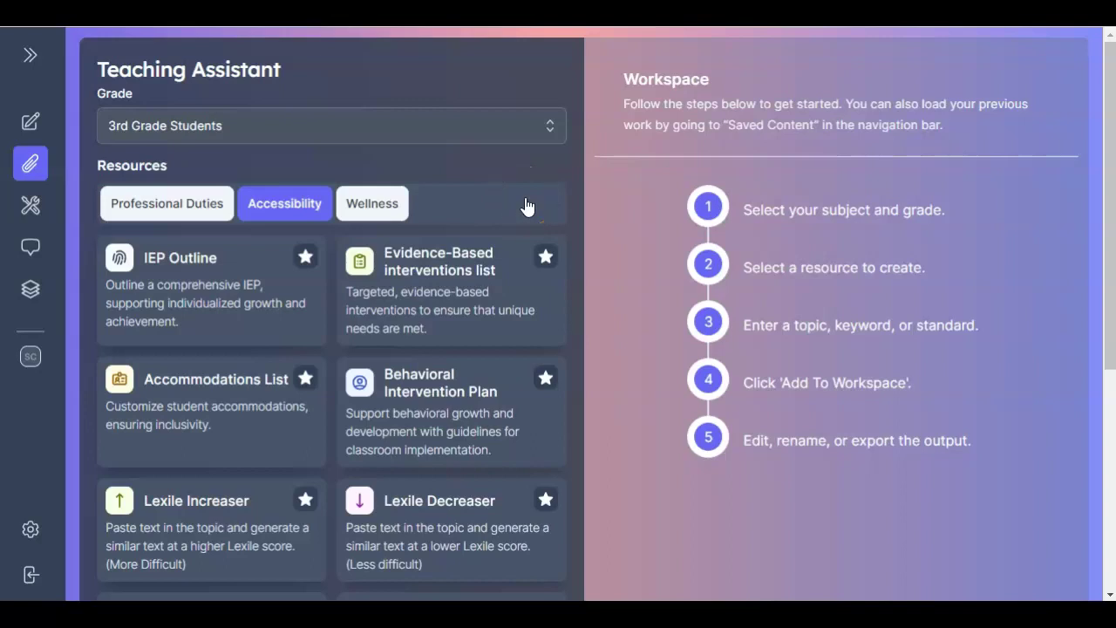
pyautogui.scroll(-1, 527, 205)
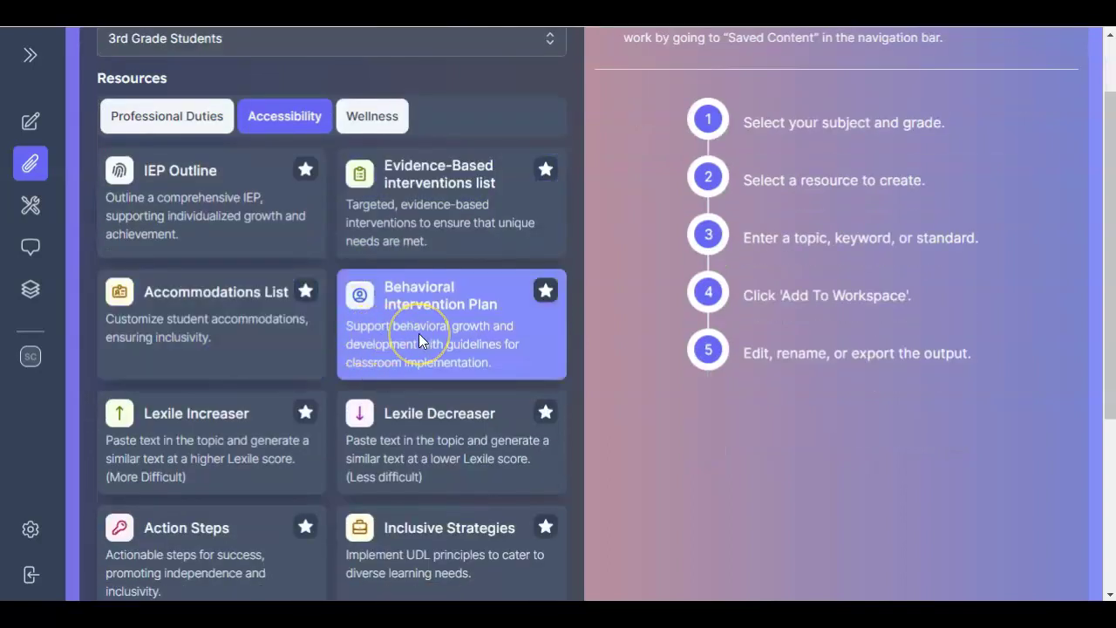
pyautogui.click(219, 360)
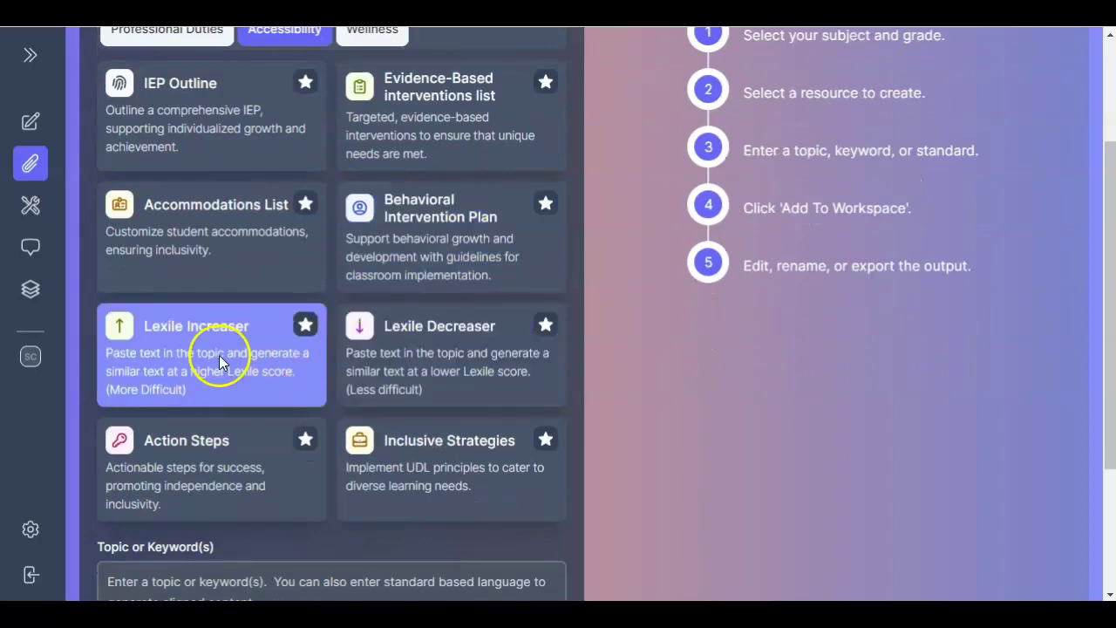
pyautogui.click(426, 352)
pyautogui.click(412, 476)
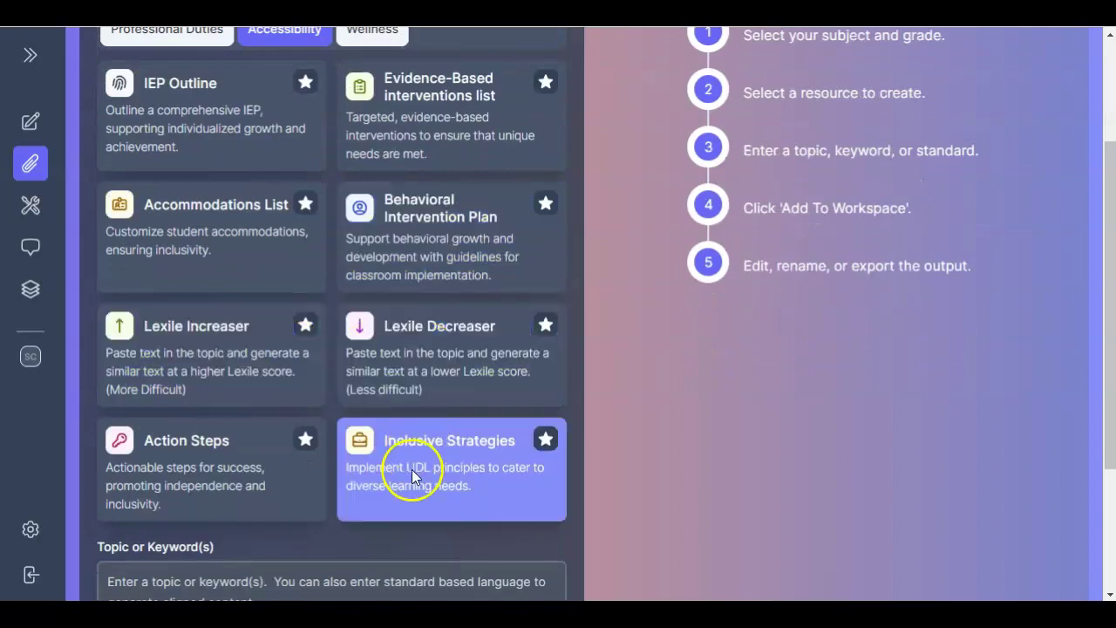
pyautogui.click(266, 466)
pyautogui.click(348, 455)
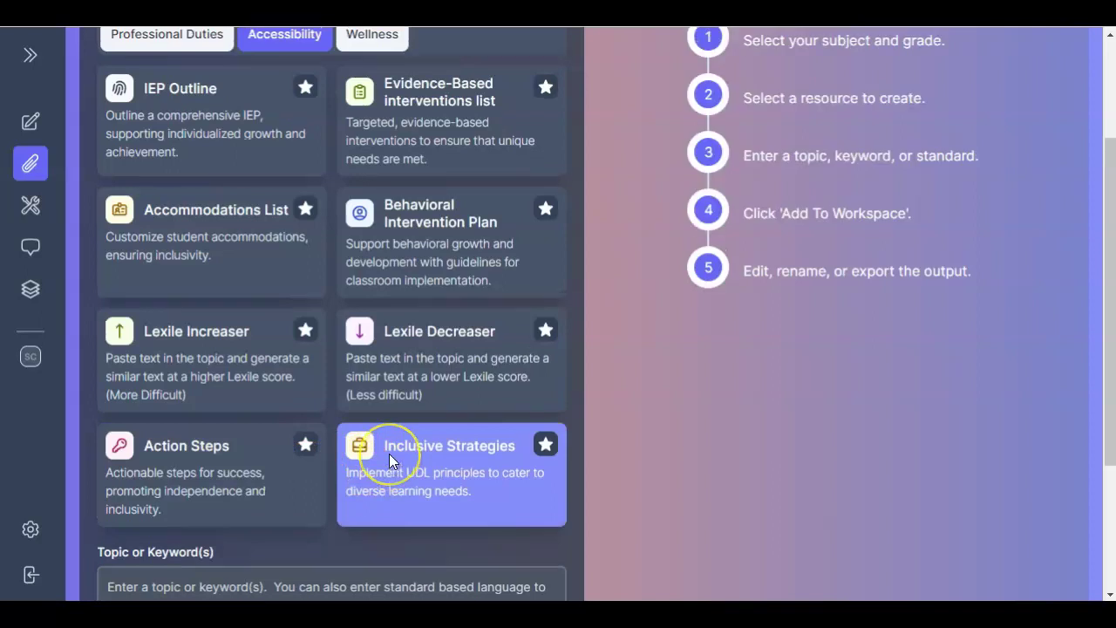
pyautogui.scroll(2, 388, 453)
# - Choose Mindfulness Activity under Wellness, then expand the sidebar to show tool names
pyautogui.click(377, 204)
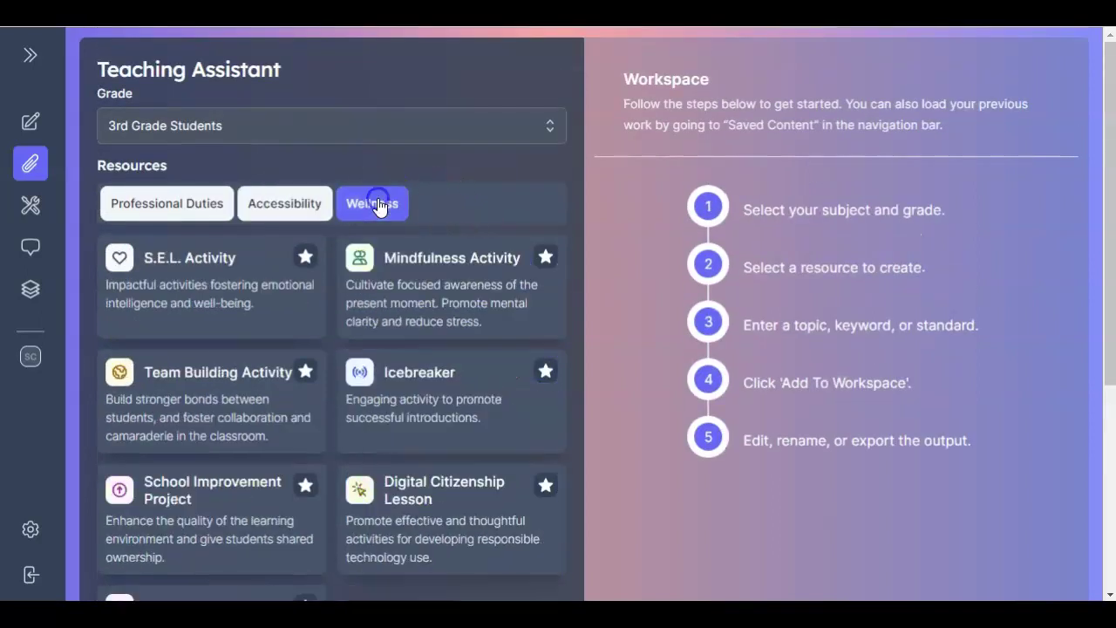
pyautogui.click(476, 206)
pyautogui.click(471, 270)
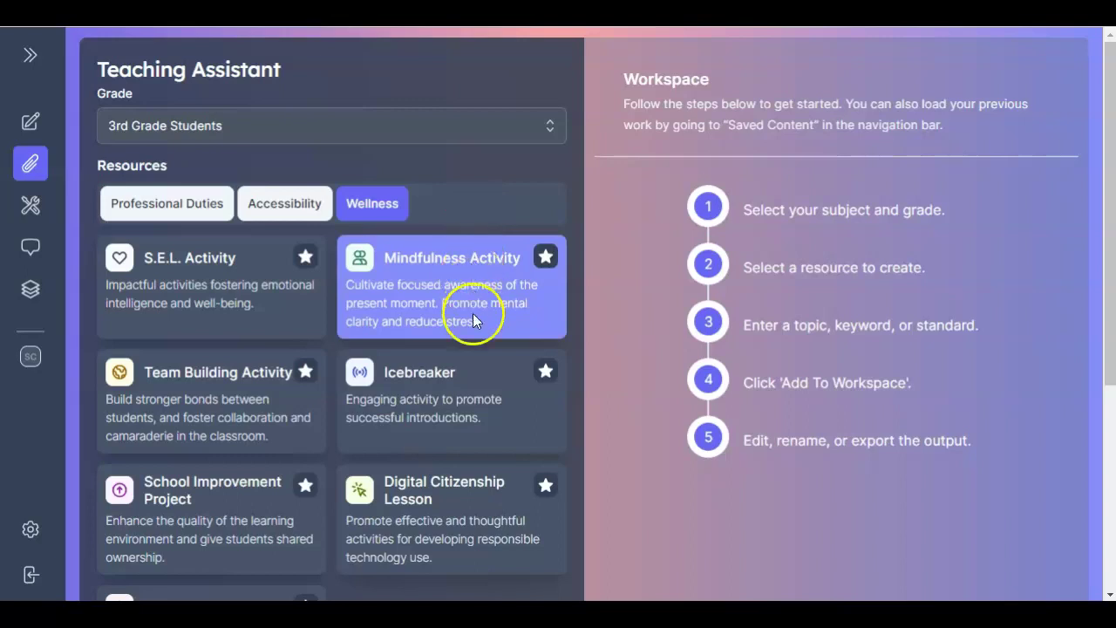
pyautogui.scroll(-2, 473, 391)
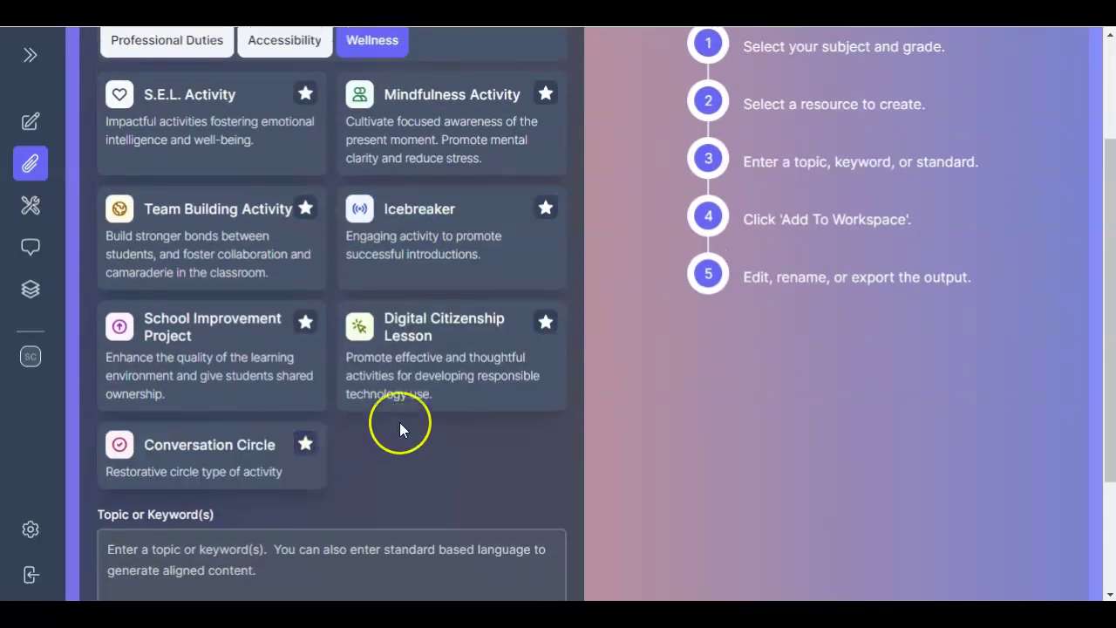
pyautogui.scroll(2, 400, 422)
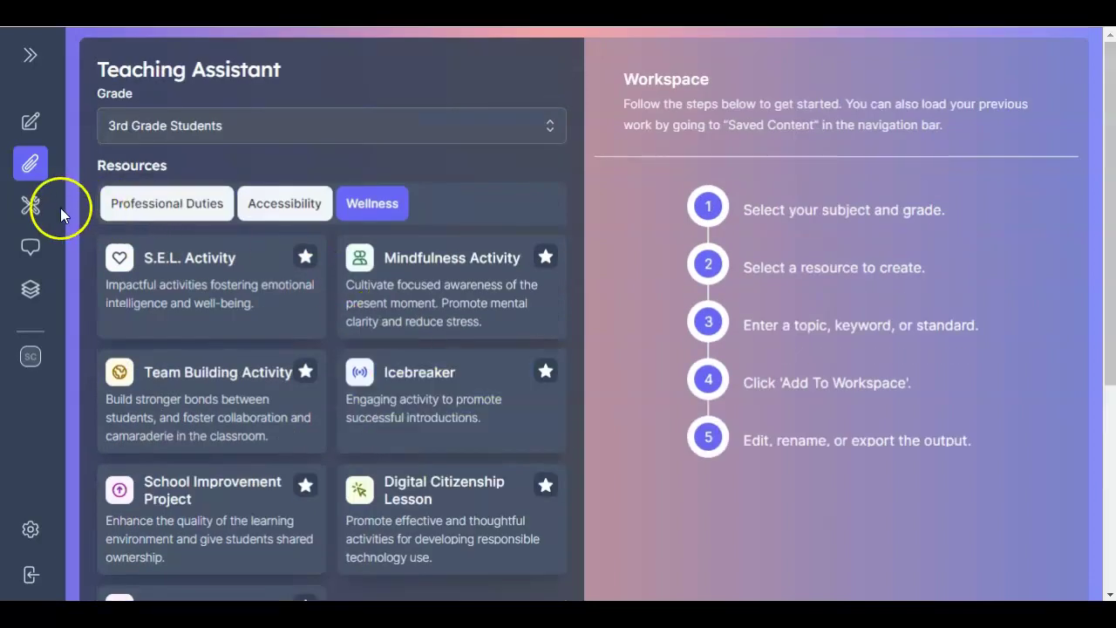
pyautogui.click(30, 54)
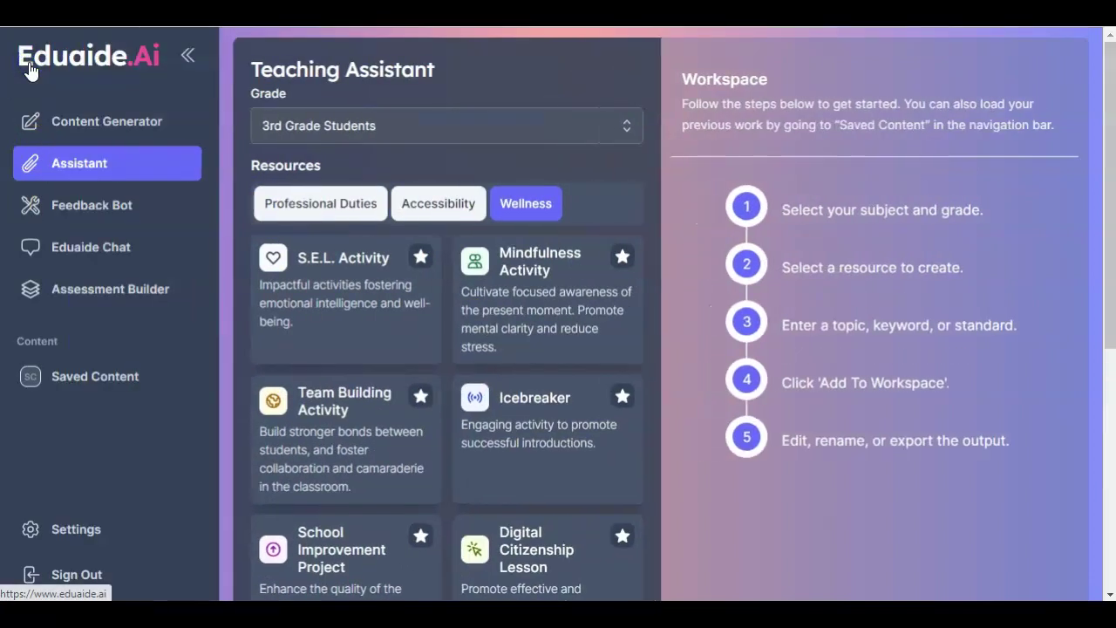
pyautogui.click(98, 210)
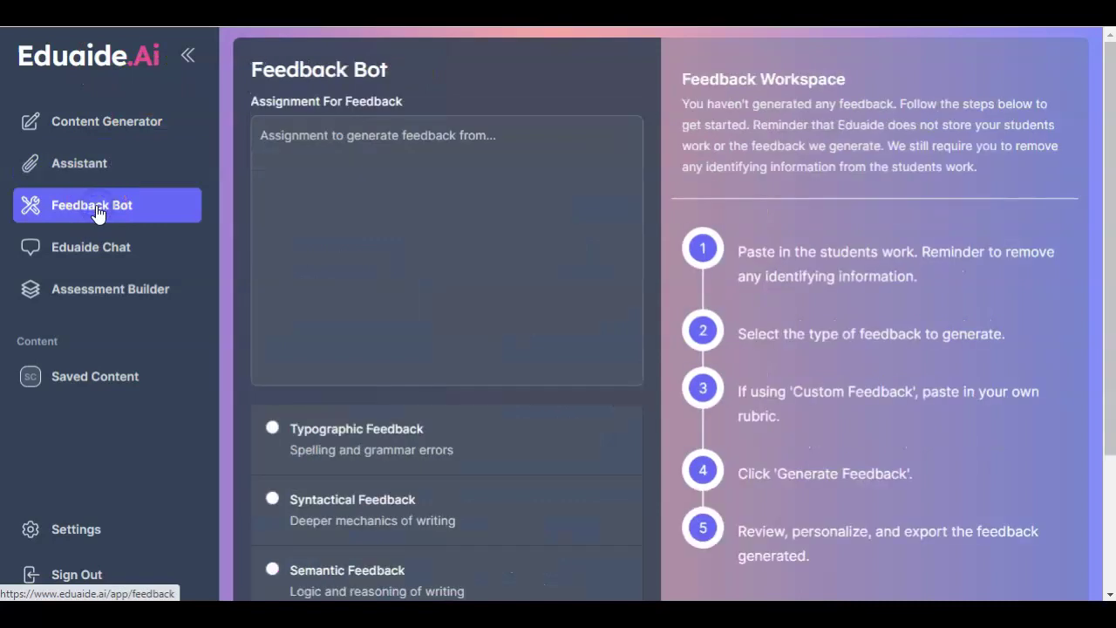
pyautogui.click(466, 229)
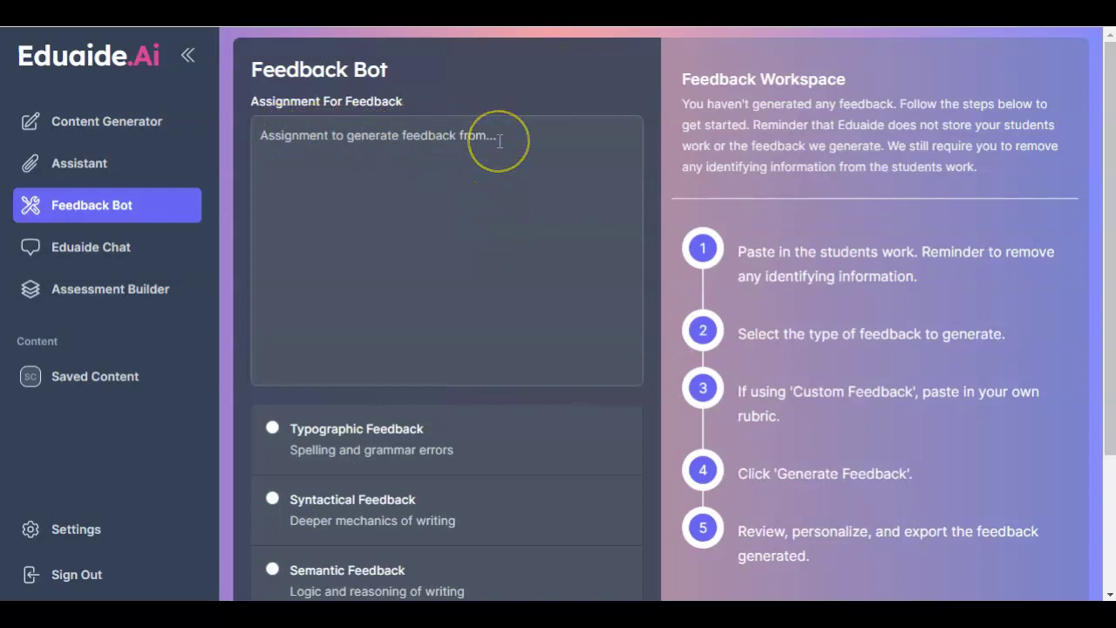
pyautogui.click(435, 182)
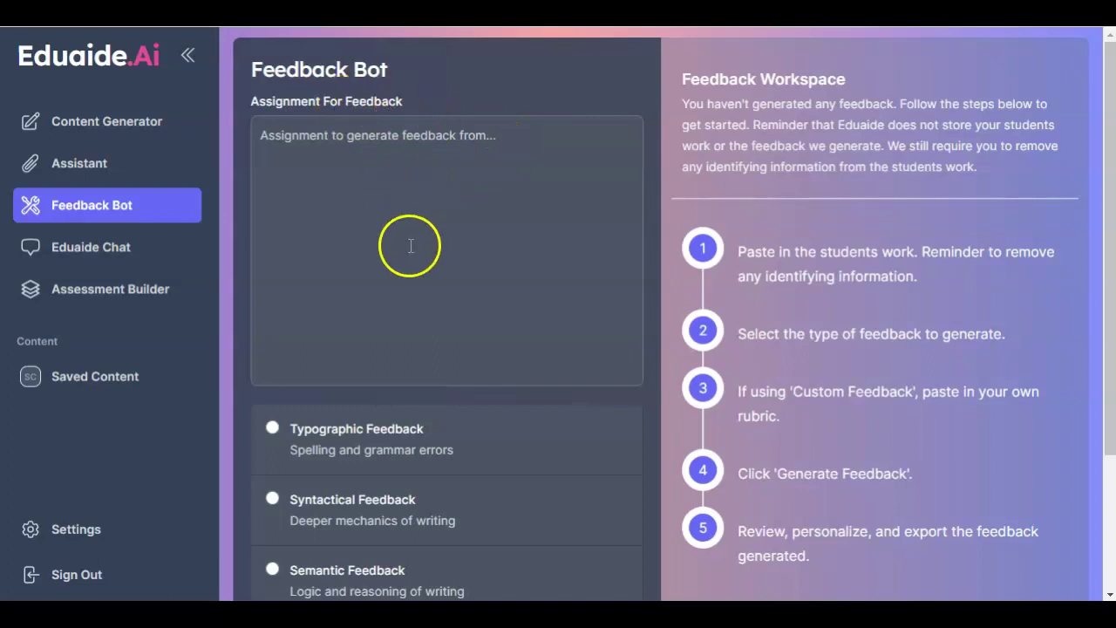
pyautogui.scroll(-2, 410, 249)
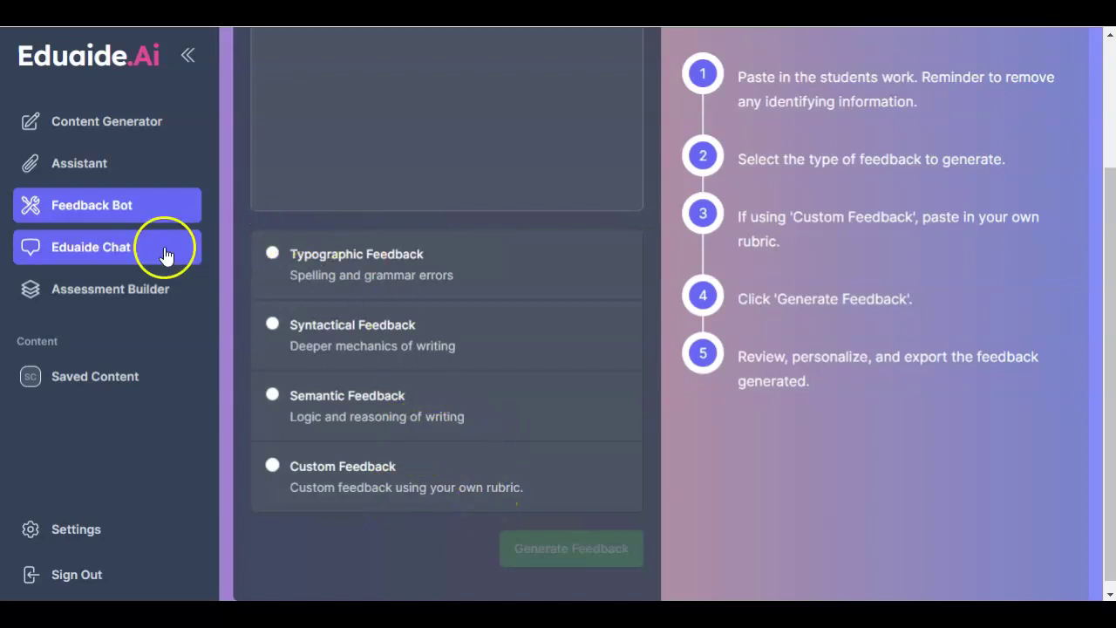
# - Open Eduaide Chat from the sidebar
pyautogui.click(106, 255)
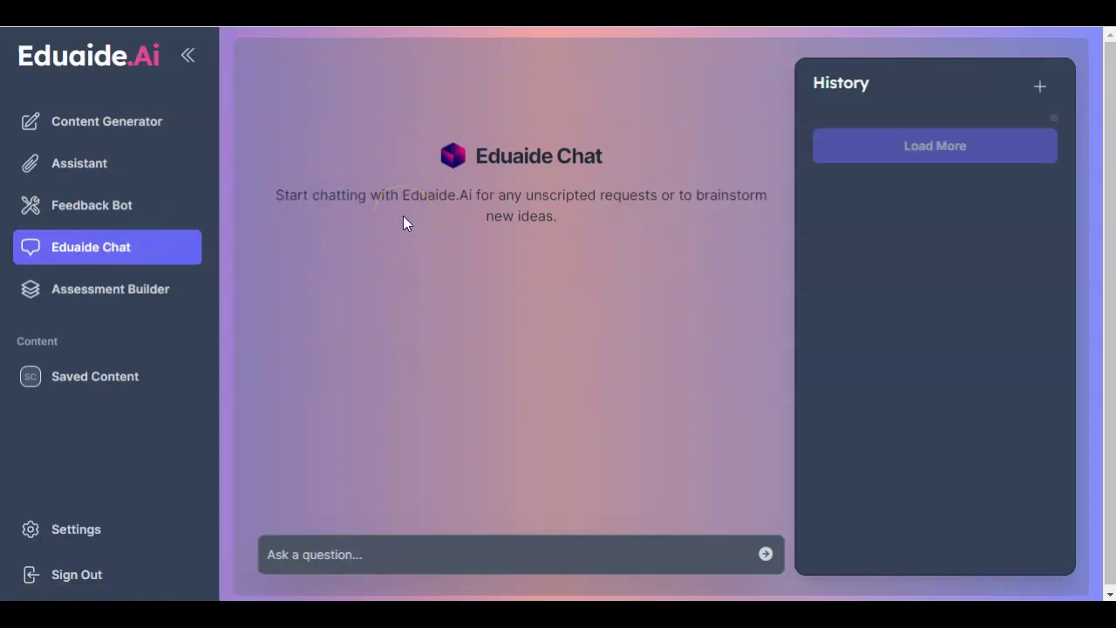
# - Open the Assessment Builder and choose 3rd Grade Students as its grade
pyautogui.click(130, 297)
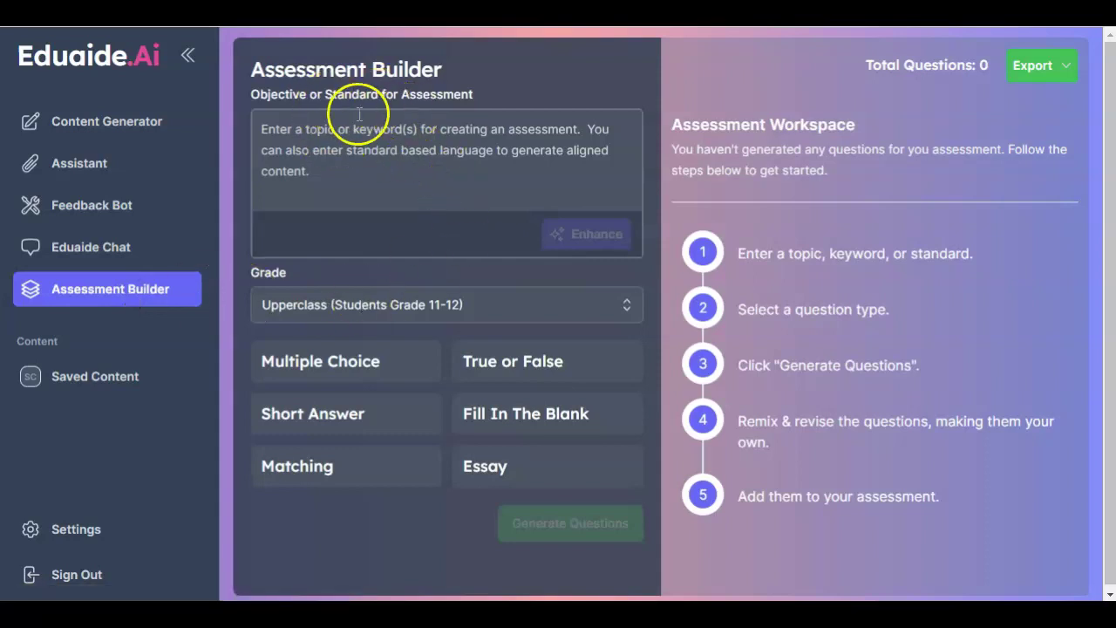
pyautogui.click(295, 303)
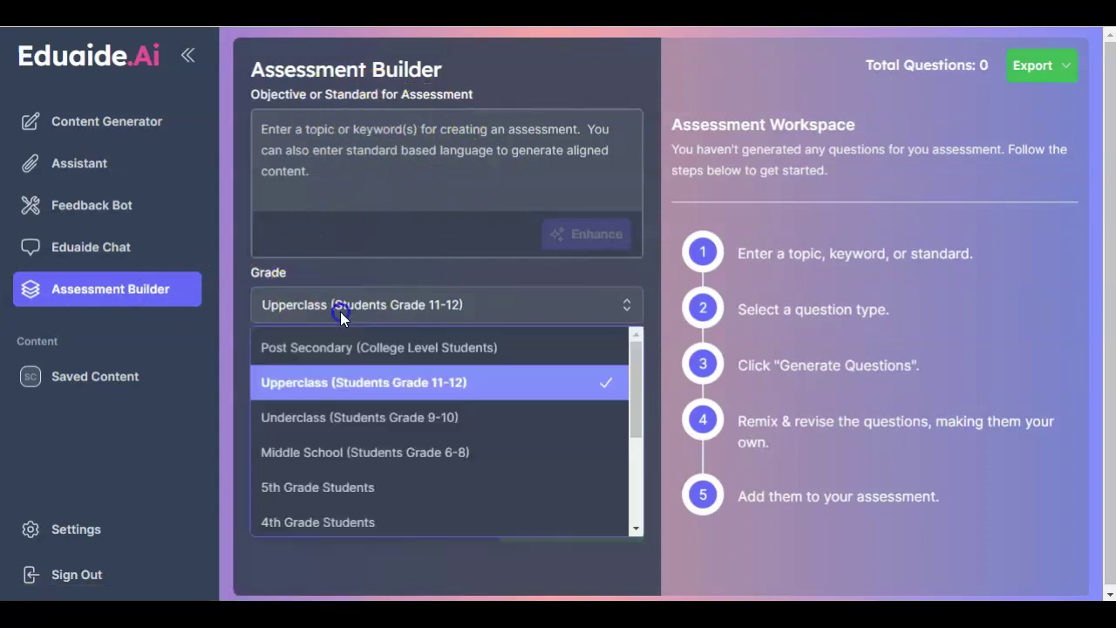
pyautogui.scroll(-1, 333, 453)
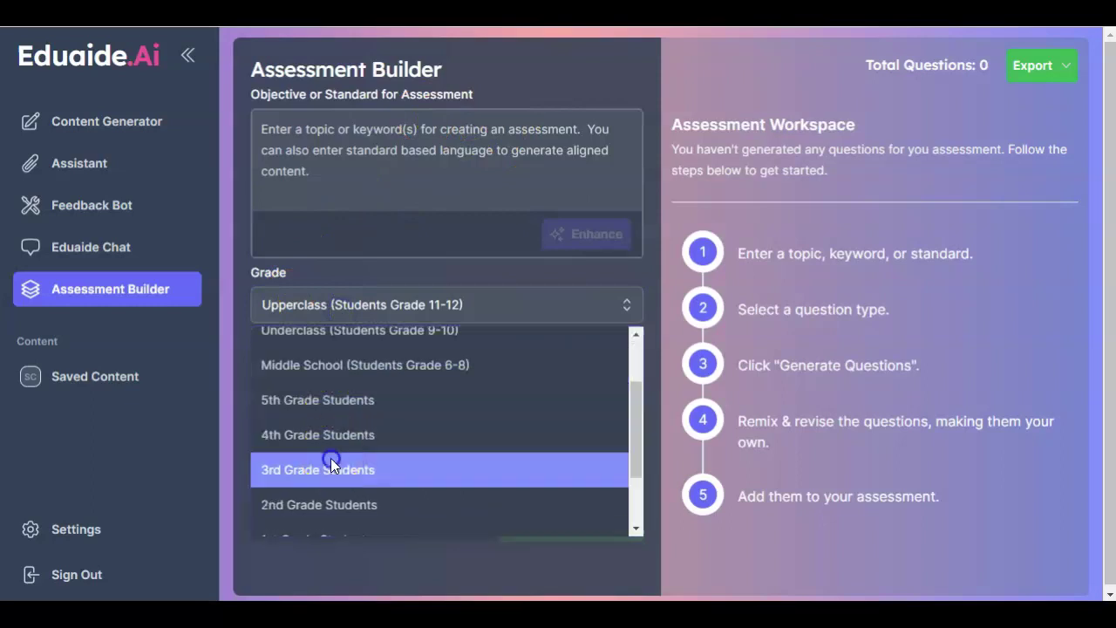
pyautogui.click(331, 458)
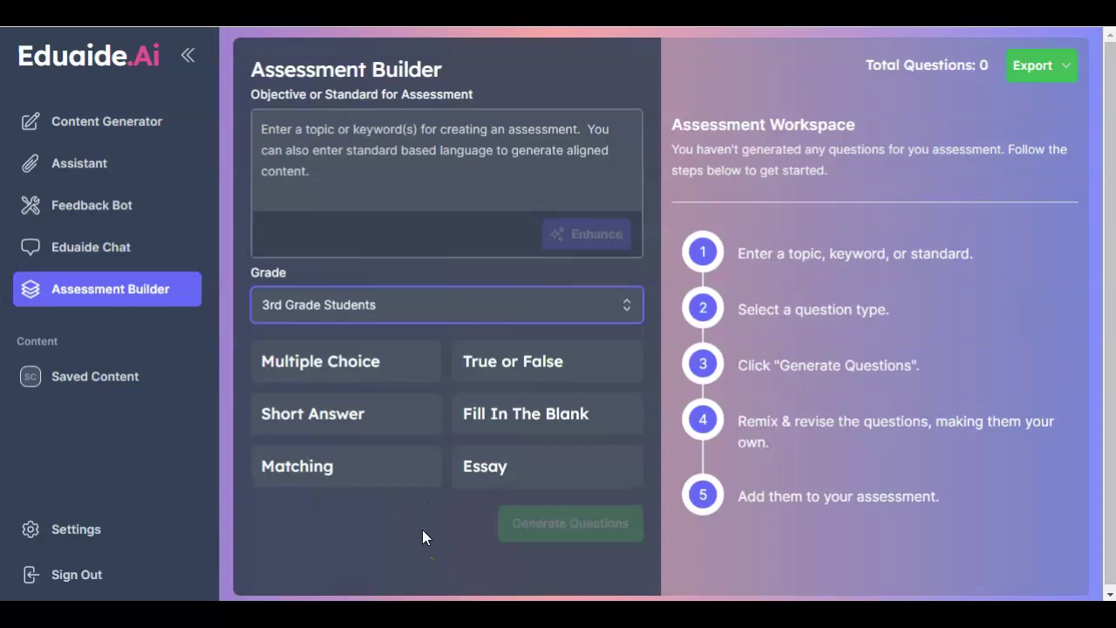
# - Scroll through the Saved Content table, then open Settings
pyautogui.click(106, 376)
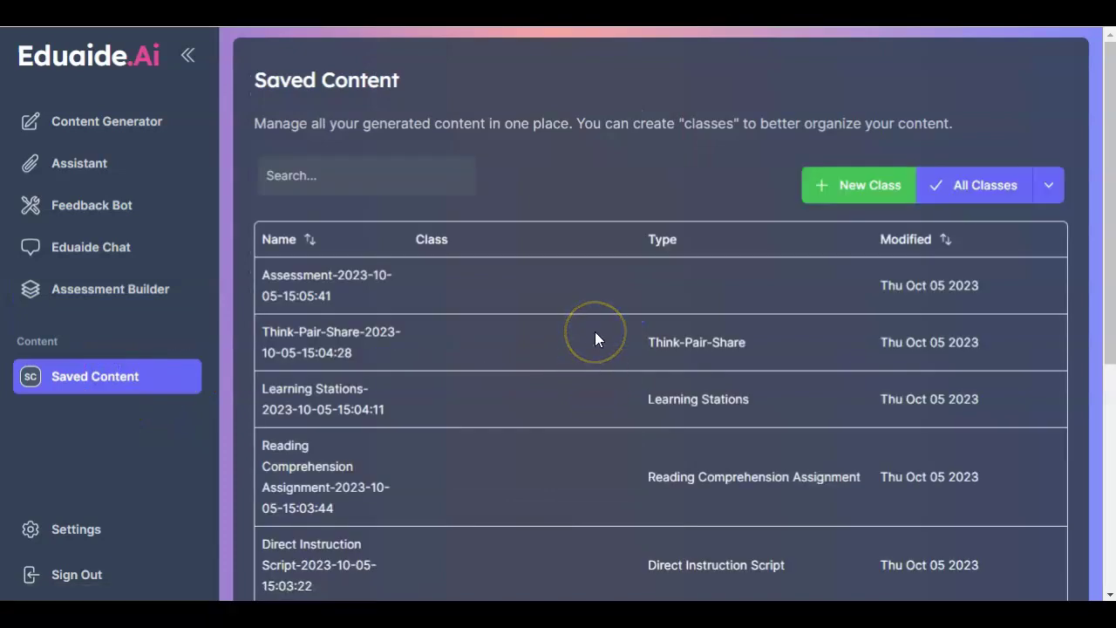
pyautogui.scroll(-5, 595, 333)
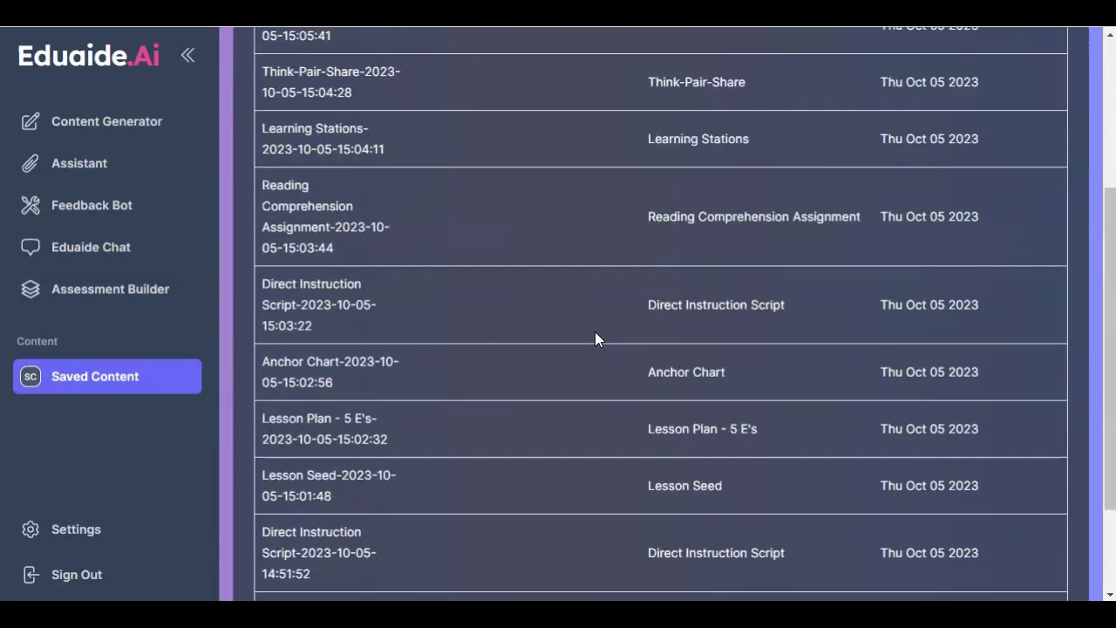
pyautogui.scroll(5, 595, 340)
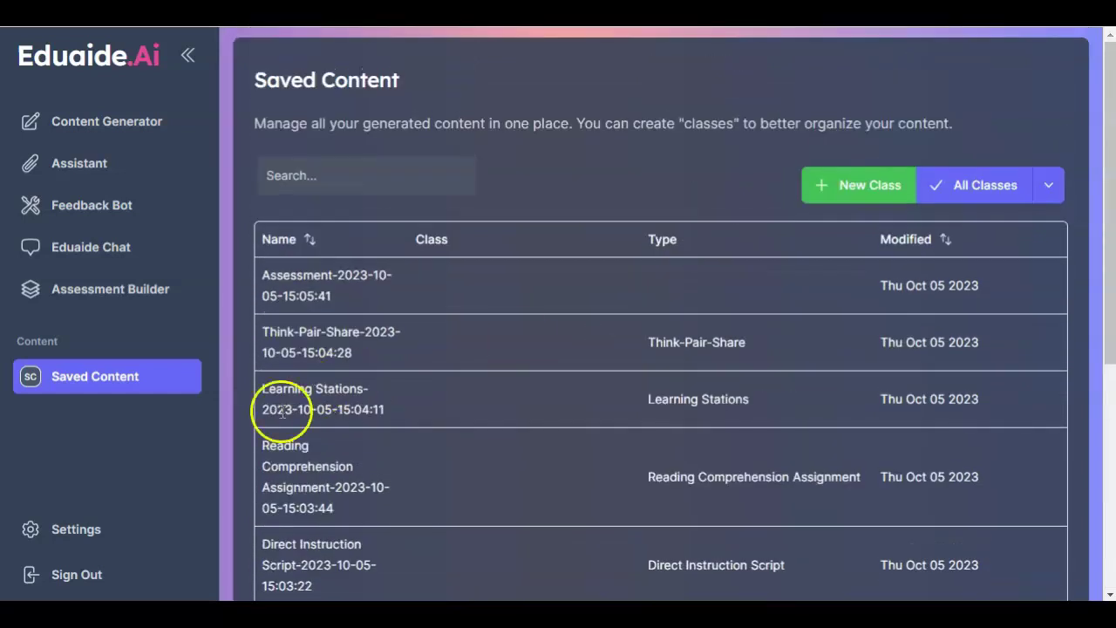
pyautogui.click(68, 533)
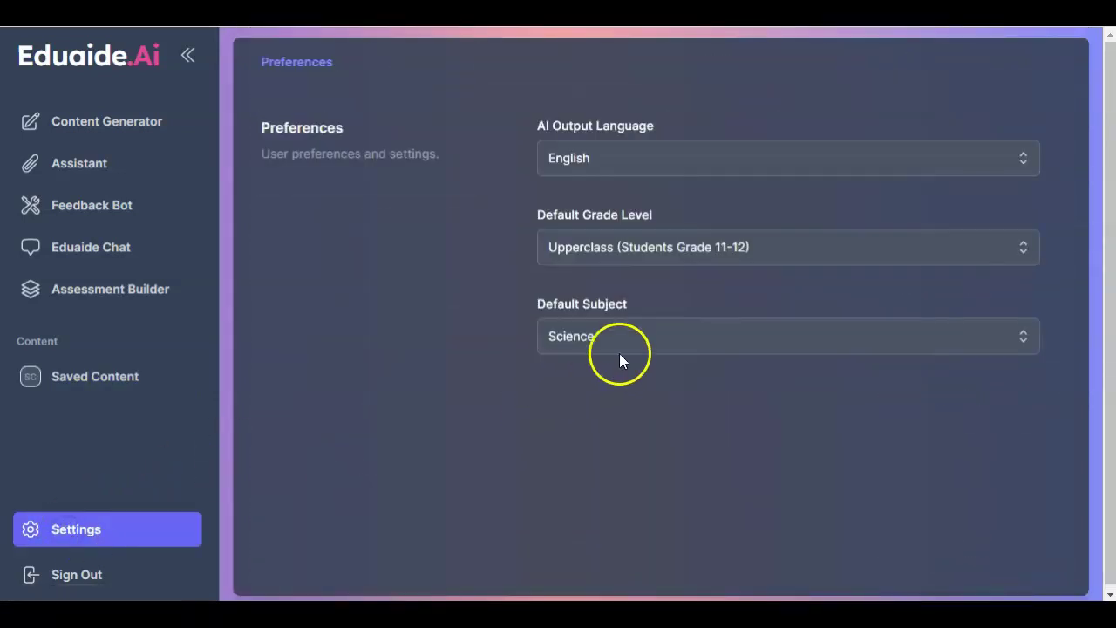
# - Keep English output, set defaults to 3rd Grade Students and Social Studies, then return to the Eduaide.Ai home page
pyautogui.click(698, 155)
pyautogui.click(699, 155)
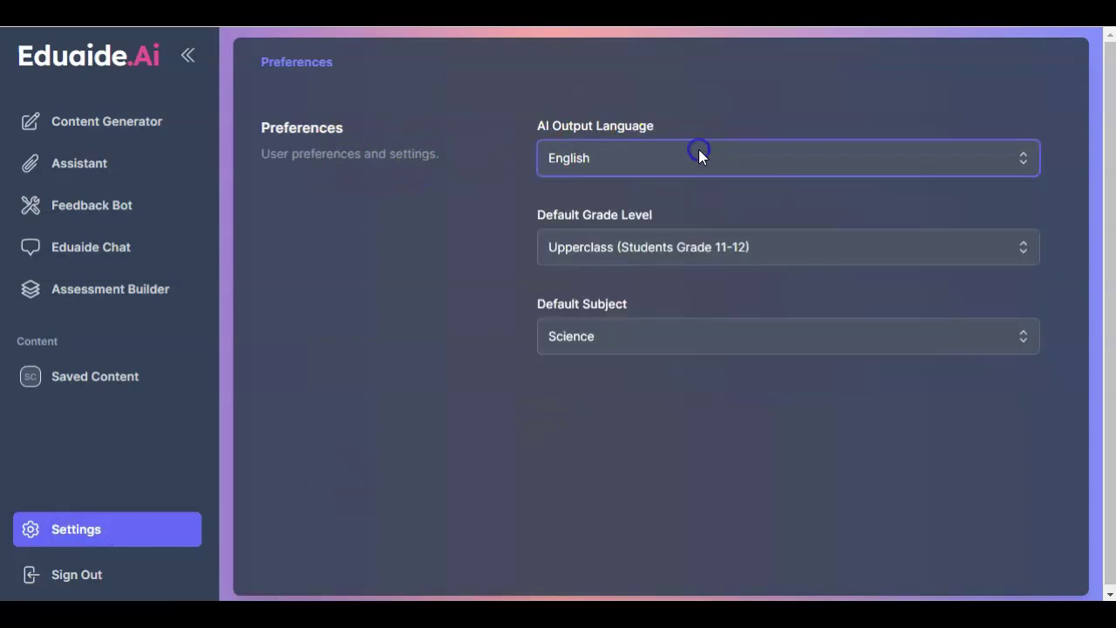
pyautogui.click(619, 247)
pyautogui.scroll(-1, 700, 401)
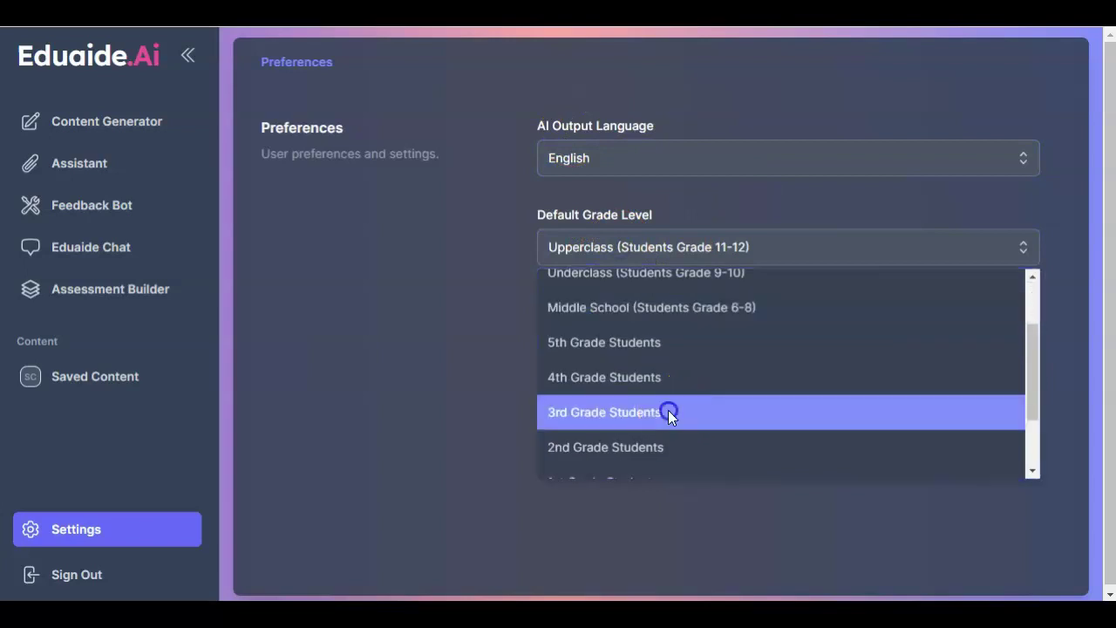
pyautogui.click(668, 412)
pyautogui.click(755, 345)
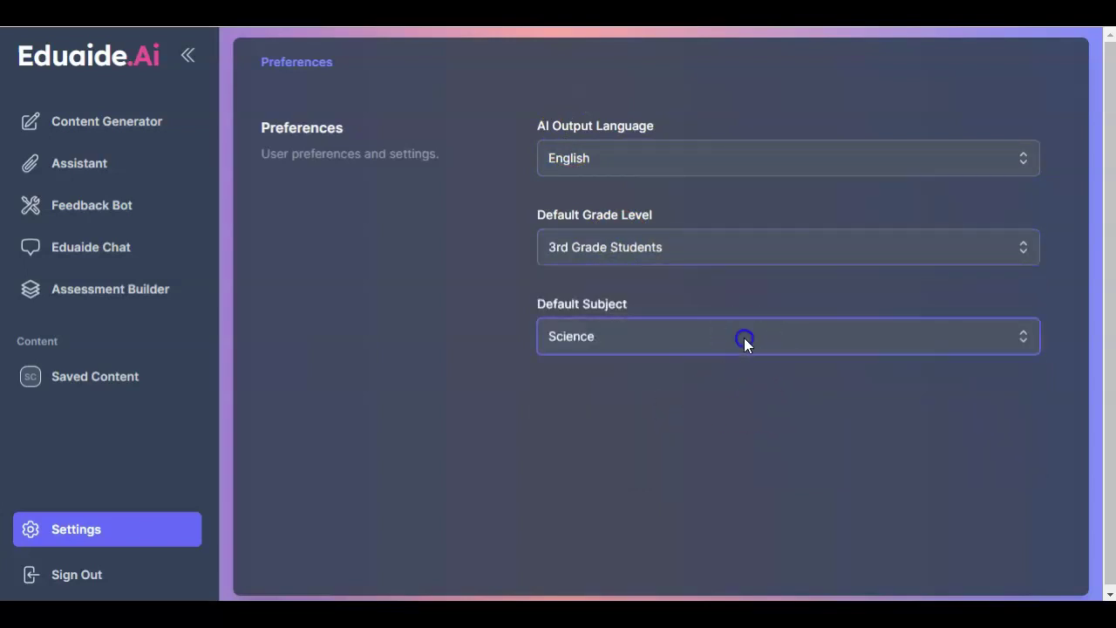
pyautogui.click(734, 401)
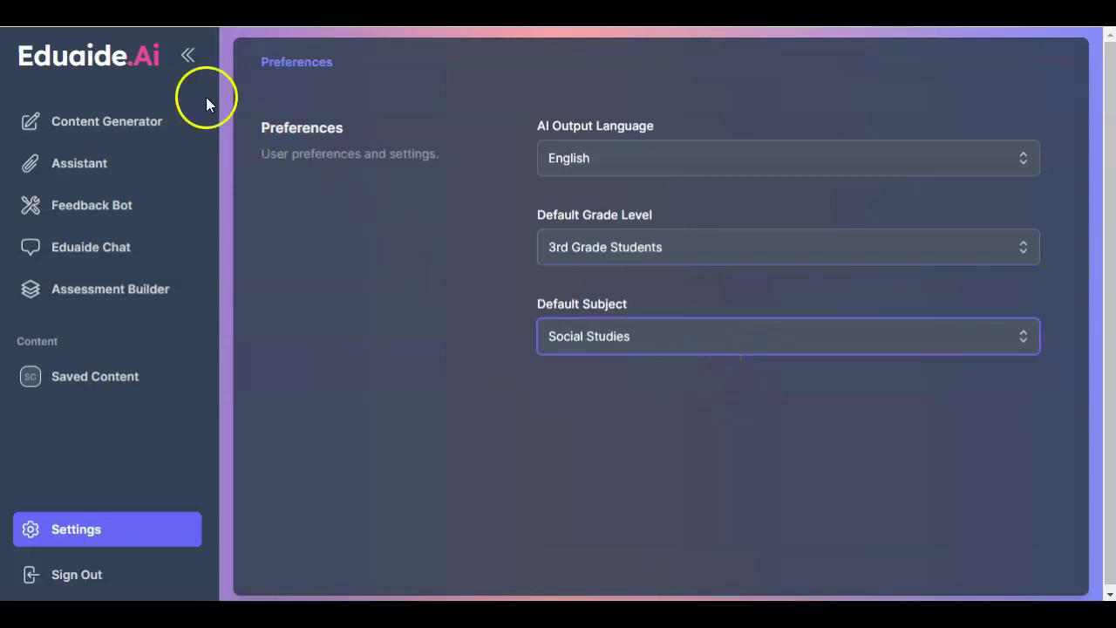
pyautogui.click(134, 54)
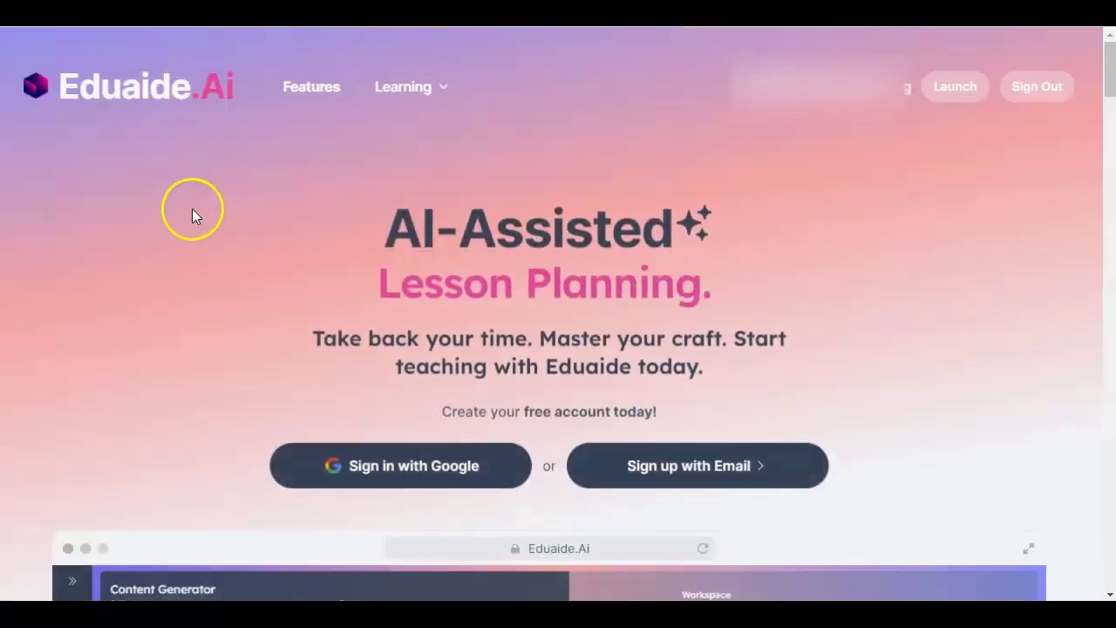